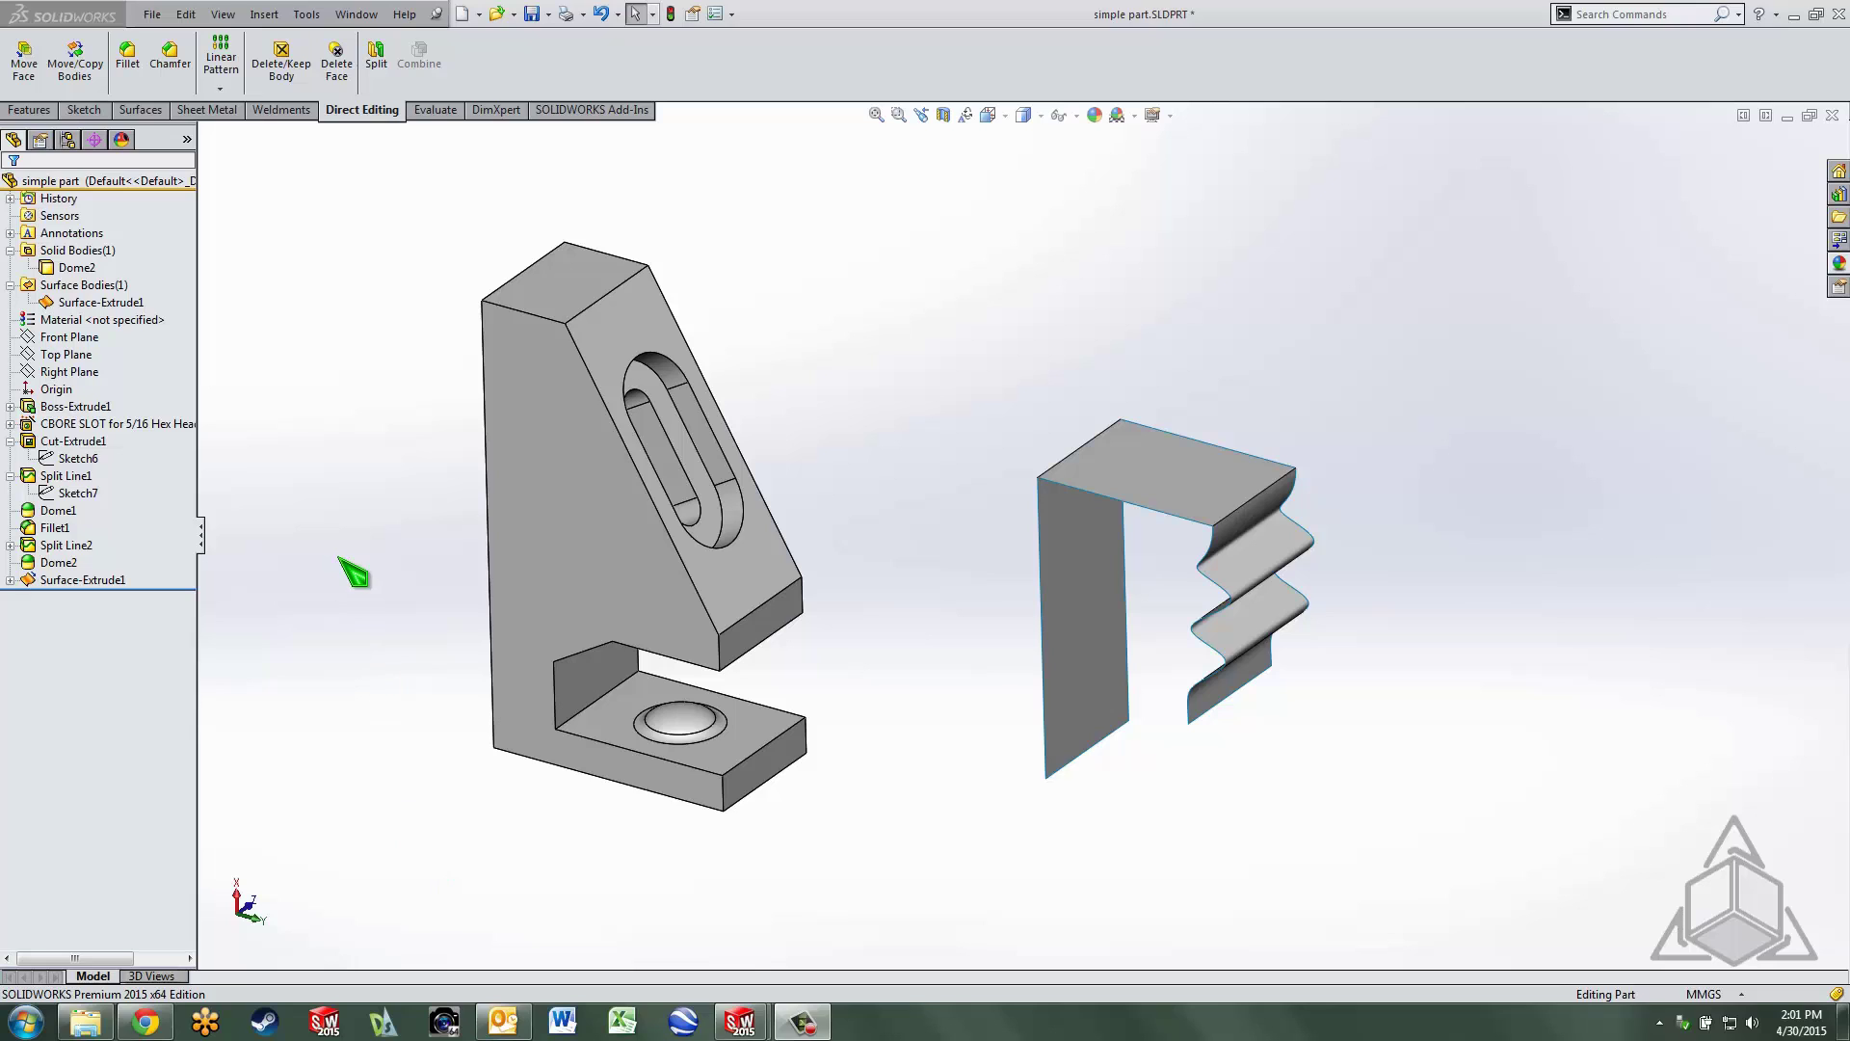
- Inspect the geometry created by Boss-Extrude1, Cut-Extrude1 and Fillet1, then clear the selection
{"action": "left_click", "coordinate": [85, 406]}
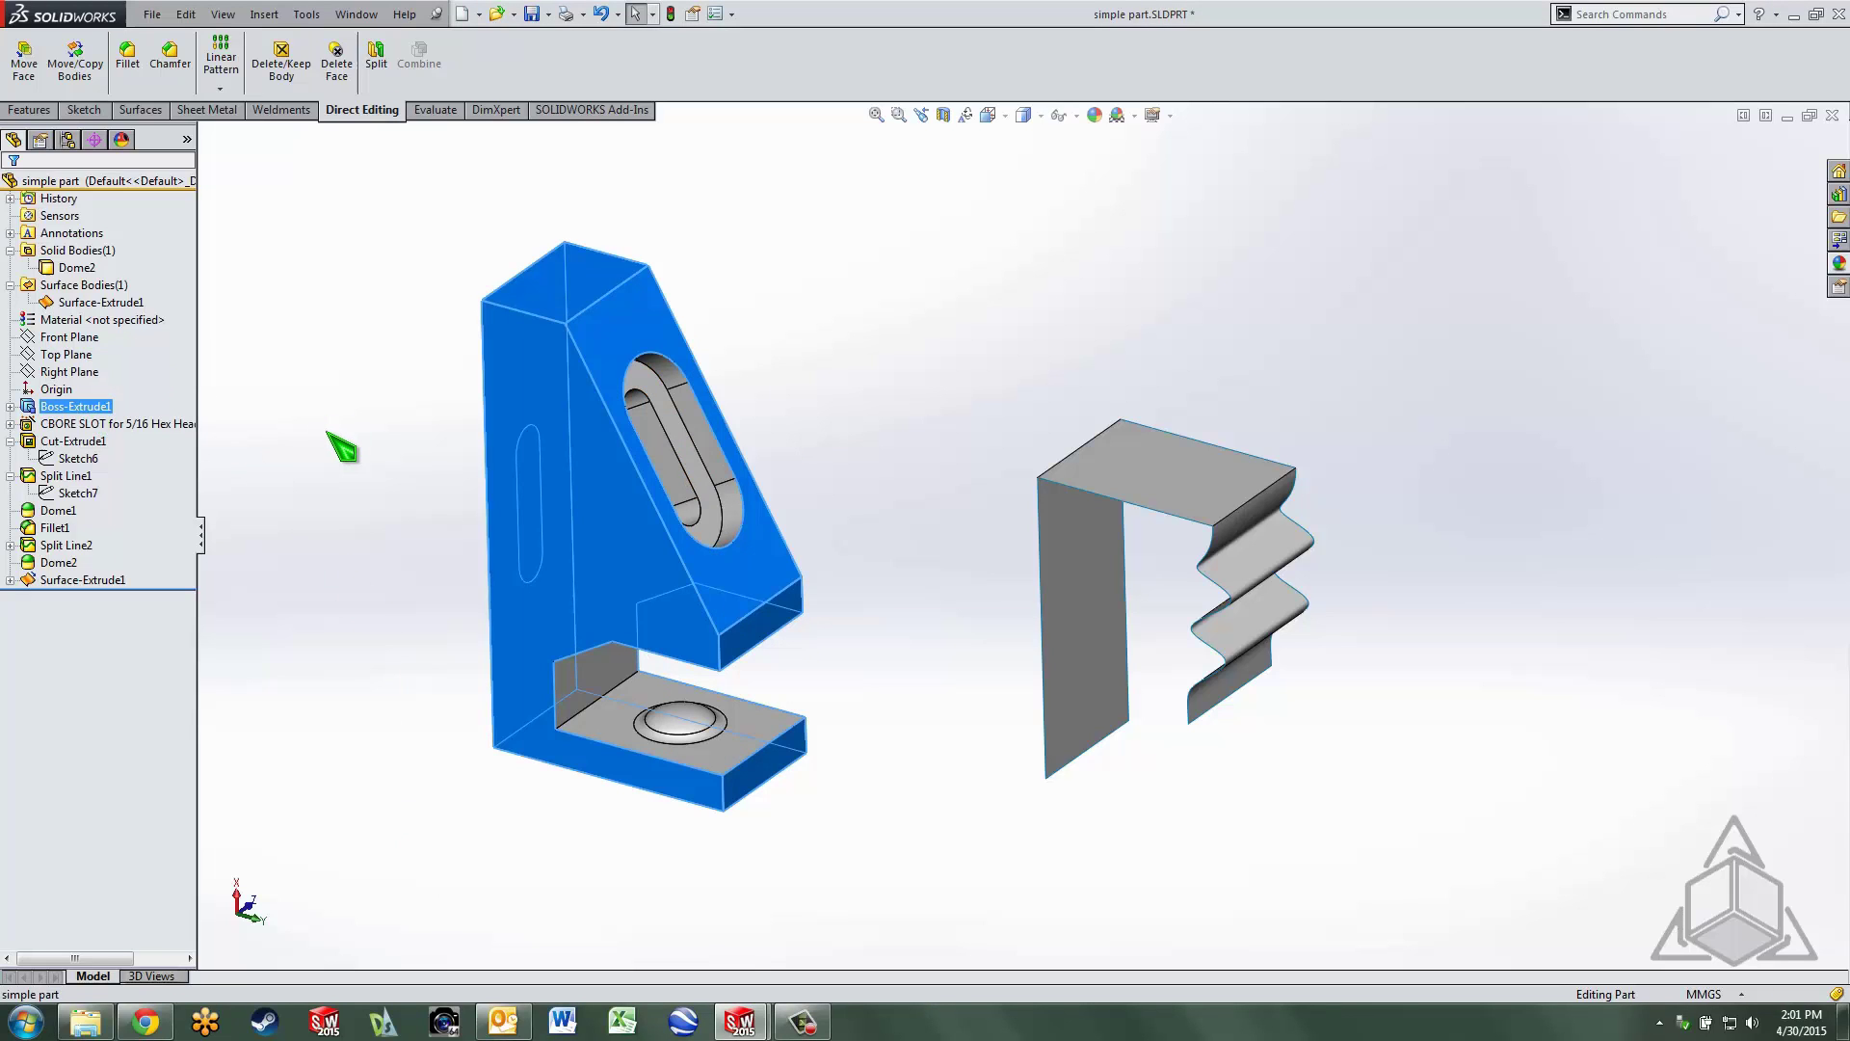
{"action": "left_click", "coordinate": [76, 441], "text": "ctrl"}
{"action": "left_click", "coordinate": [76, 443]}
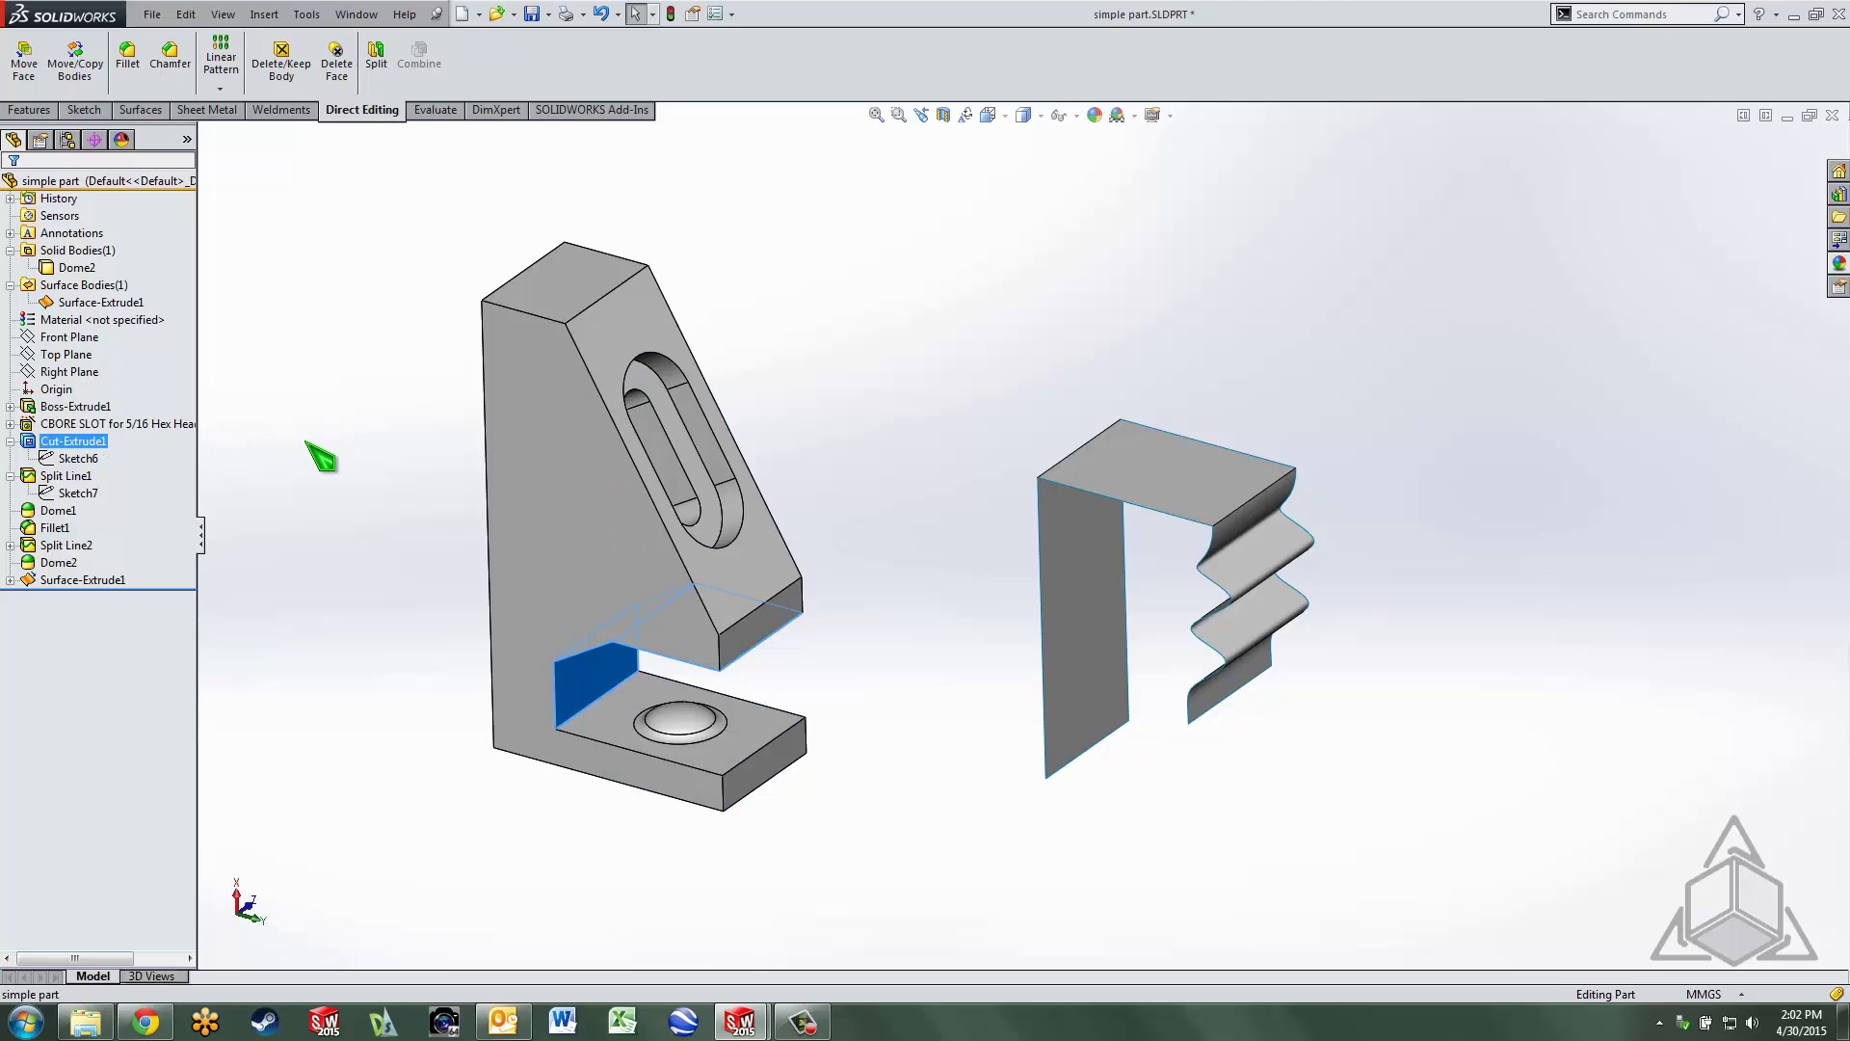
{"action": "left_click", "coordinate": [59, 528]}
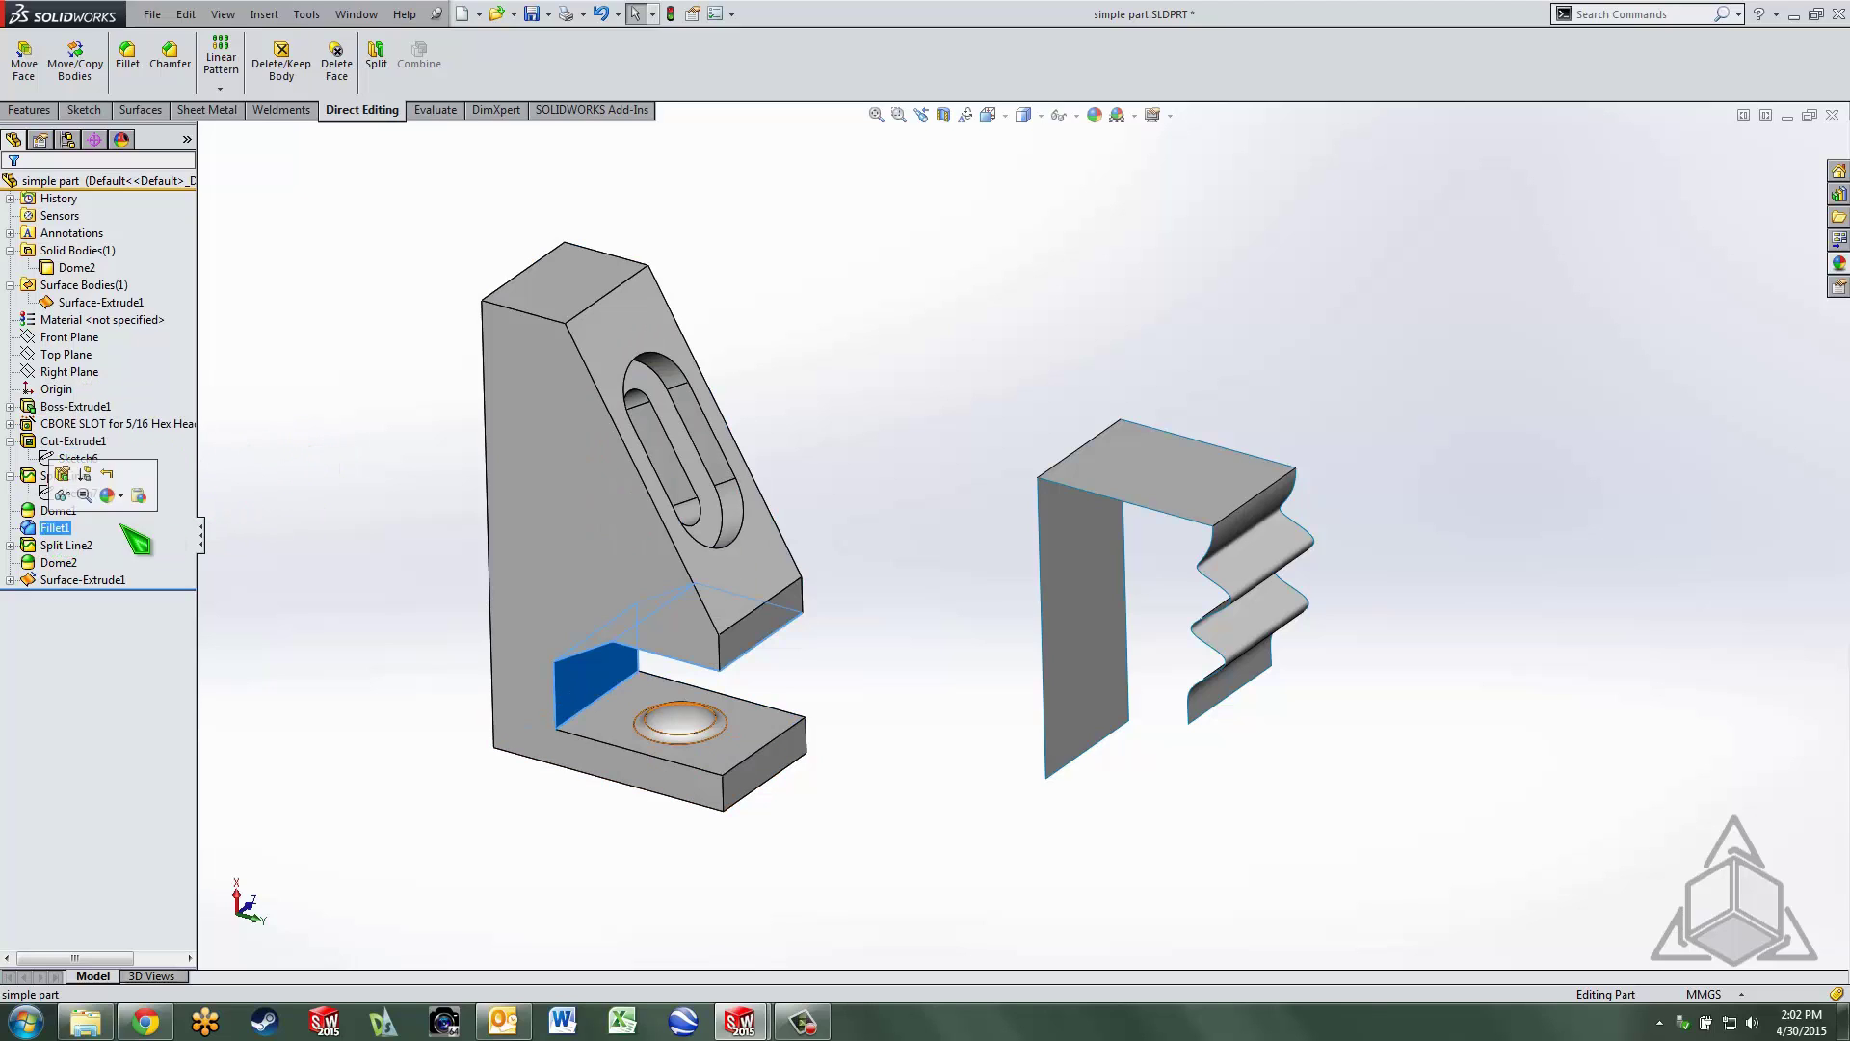
{"action": "left_click", "coordinate": [313, 535]}
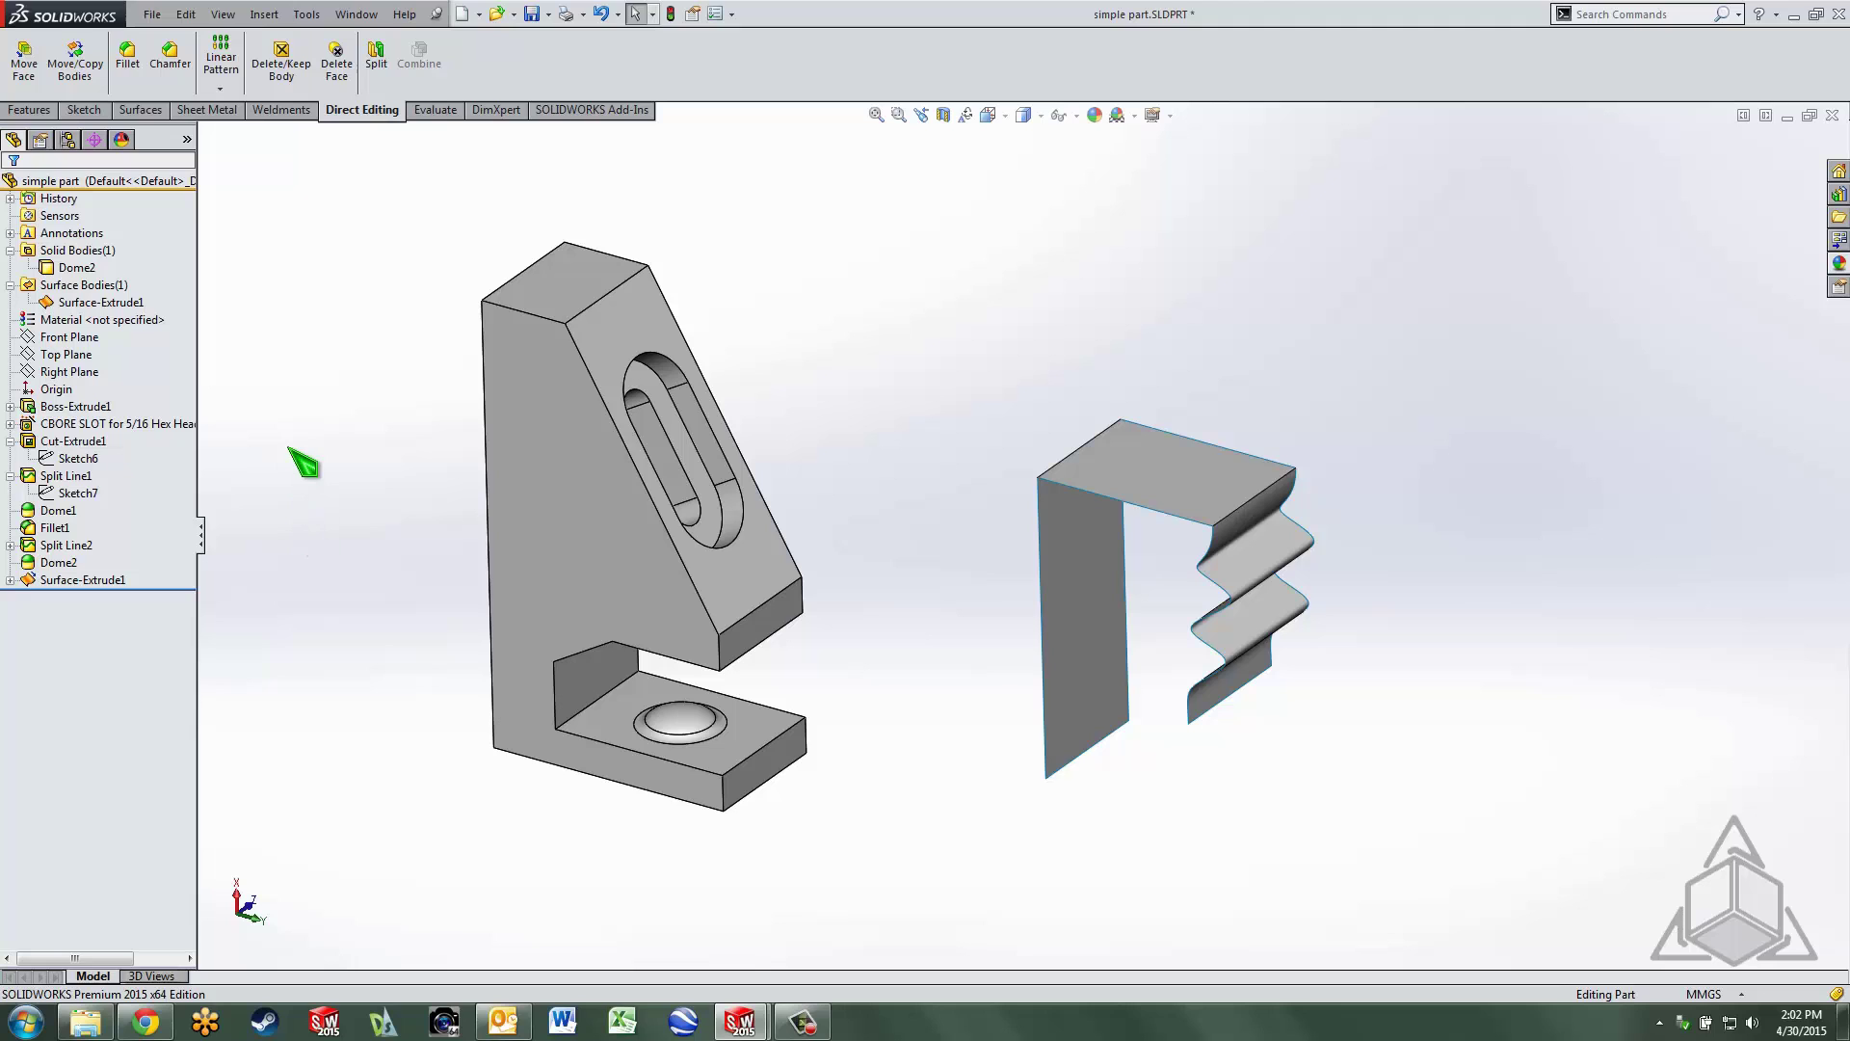
- Highlight the Dome2 solid body and the Surface-Extrude1 surface body, then deselect
{"action": "left_click", "coordinate": [77, 268]}
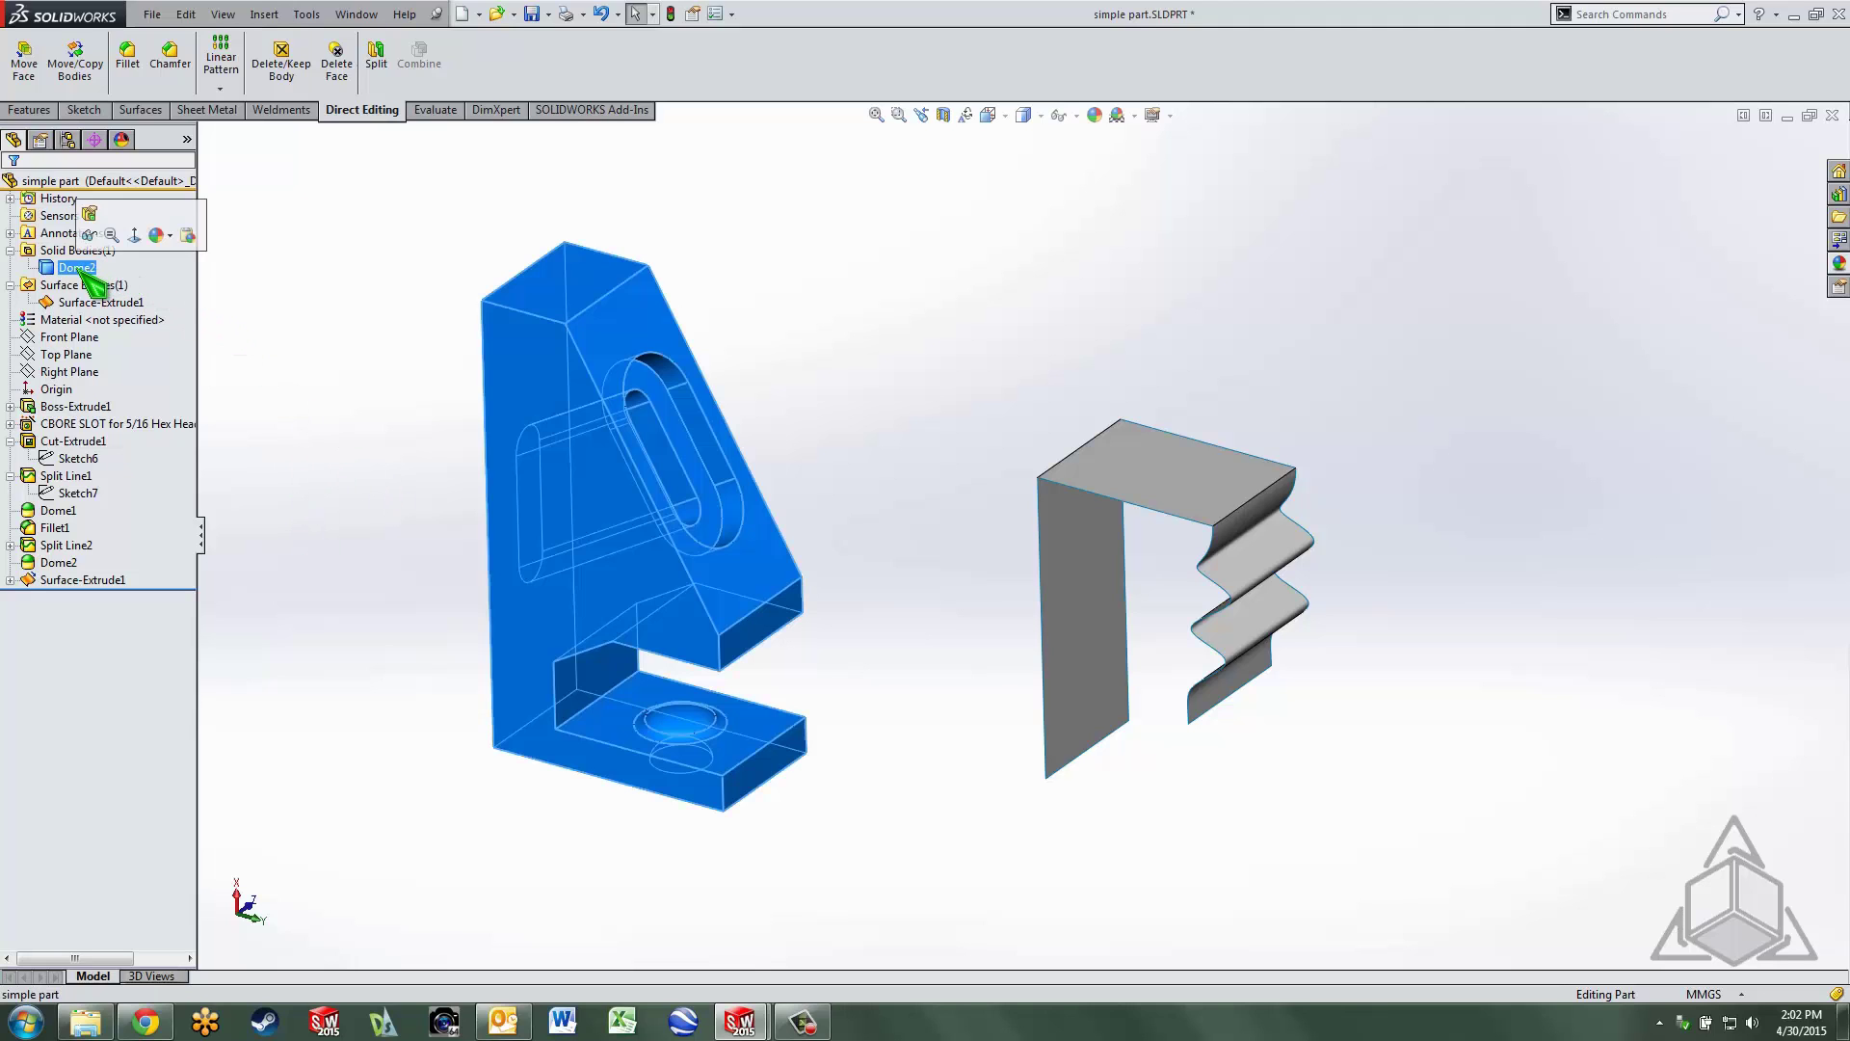
{"action": "left_click", "coordinate": [115, 301]}
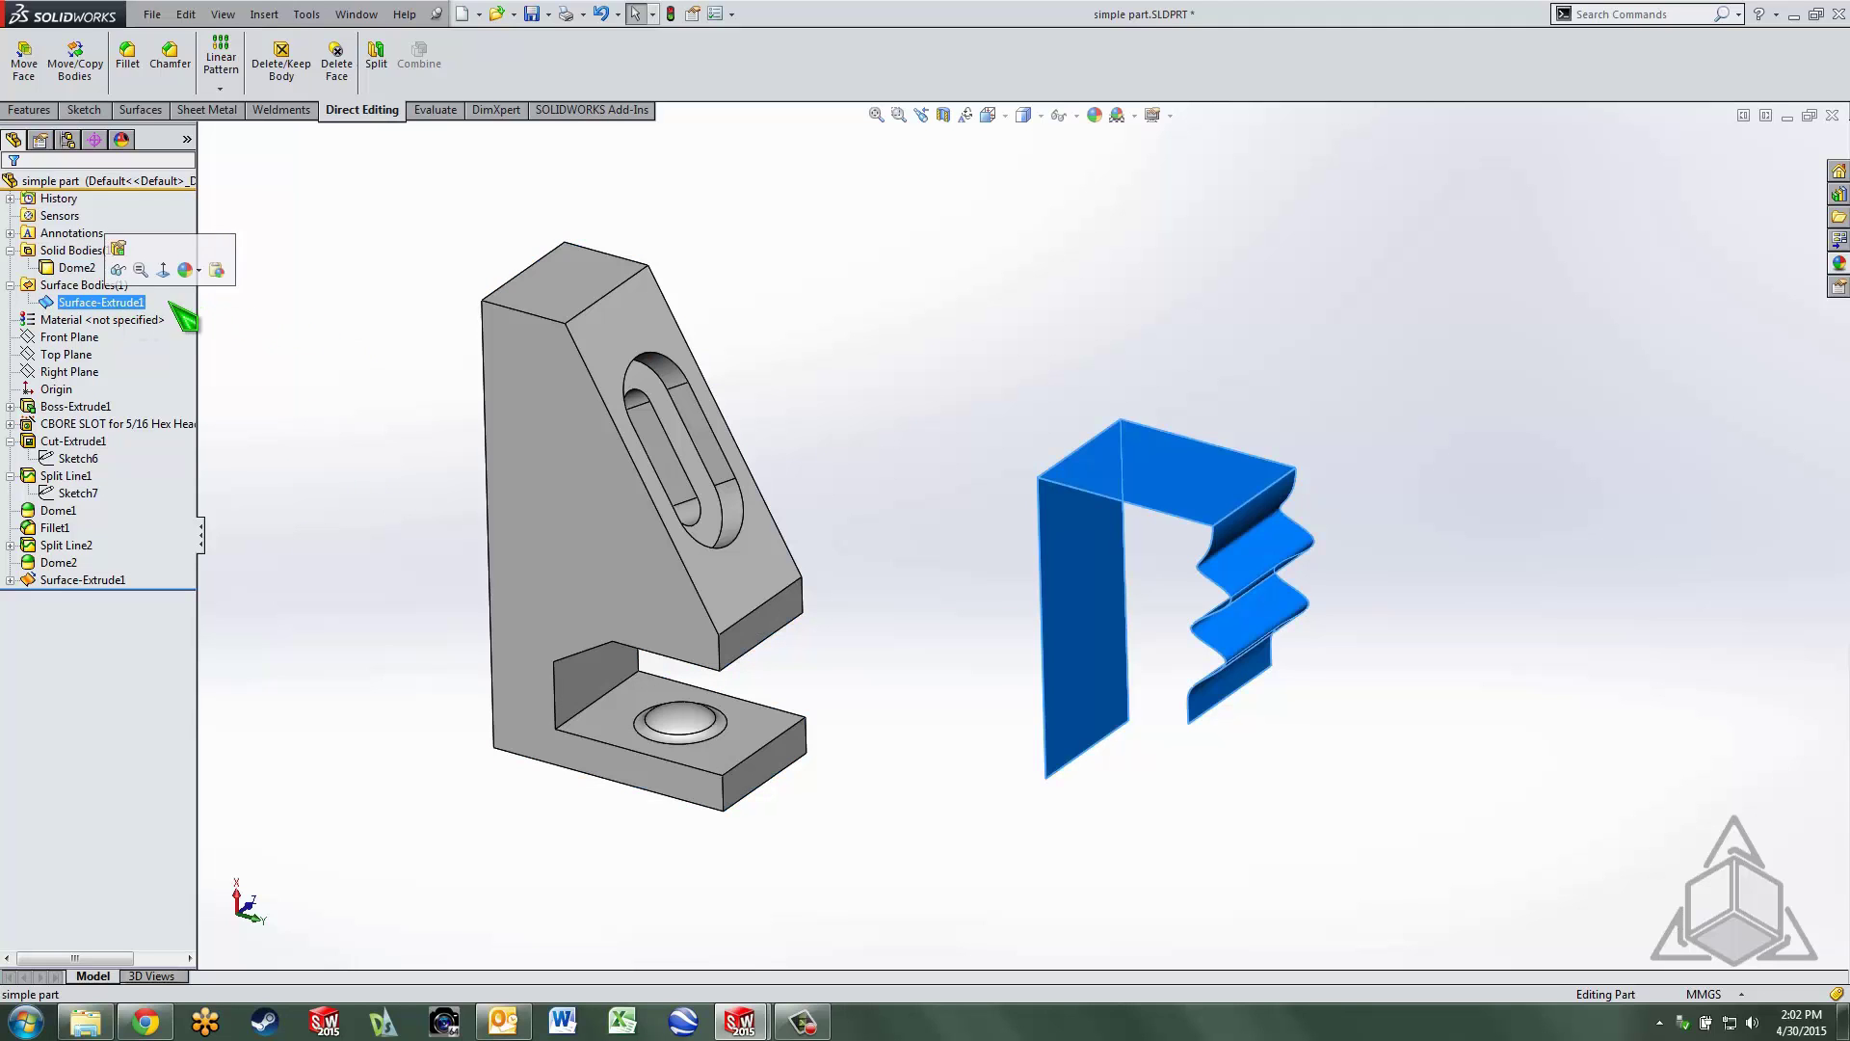
{"action": "left_click", "coordinate": [329, 505]}
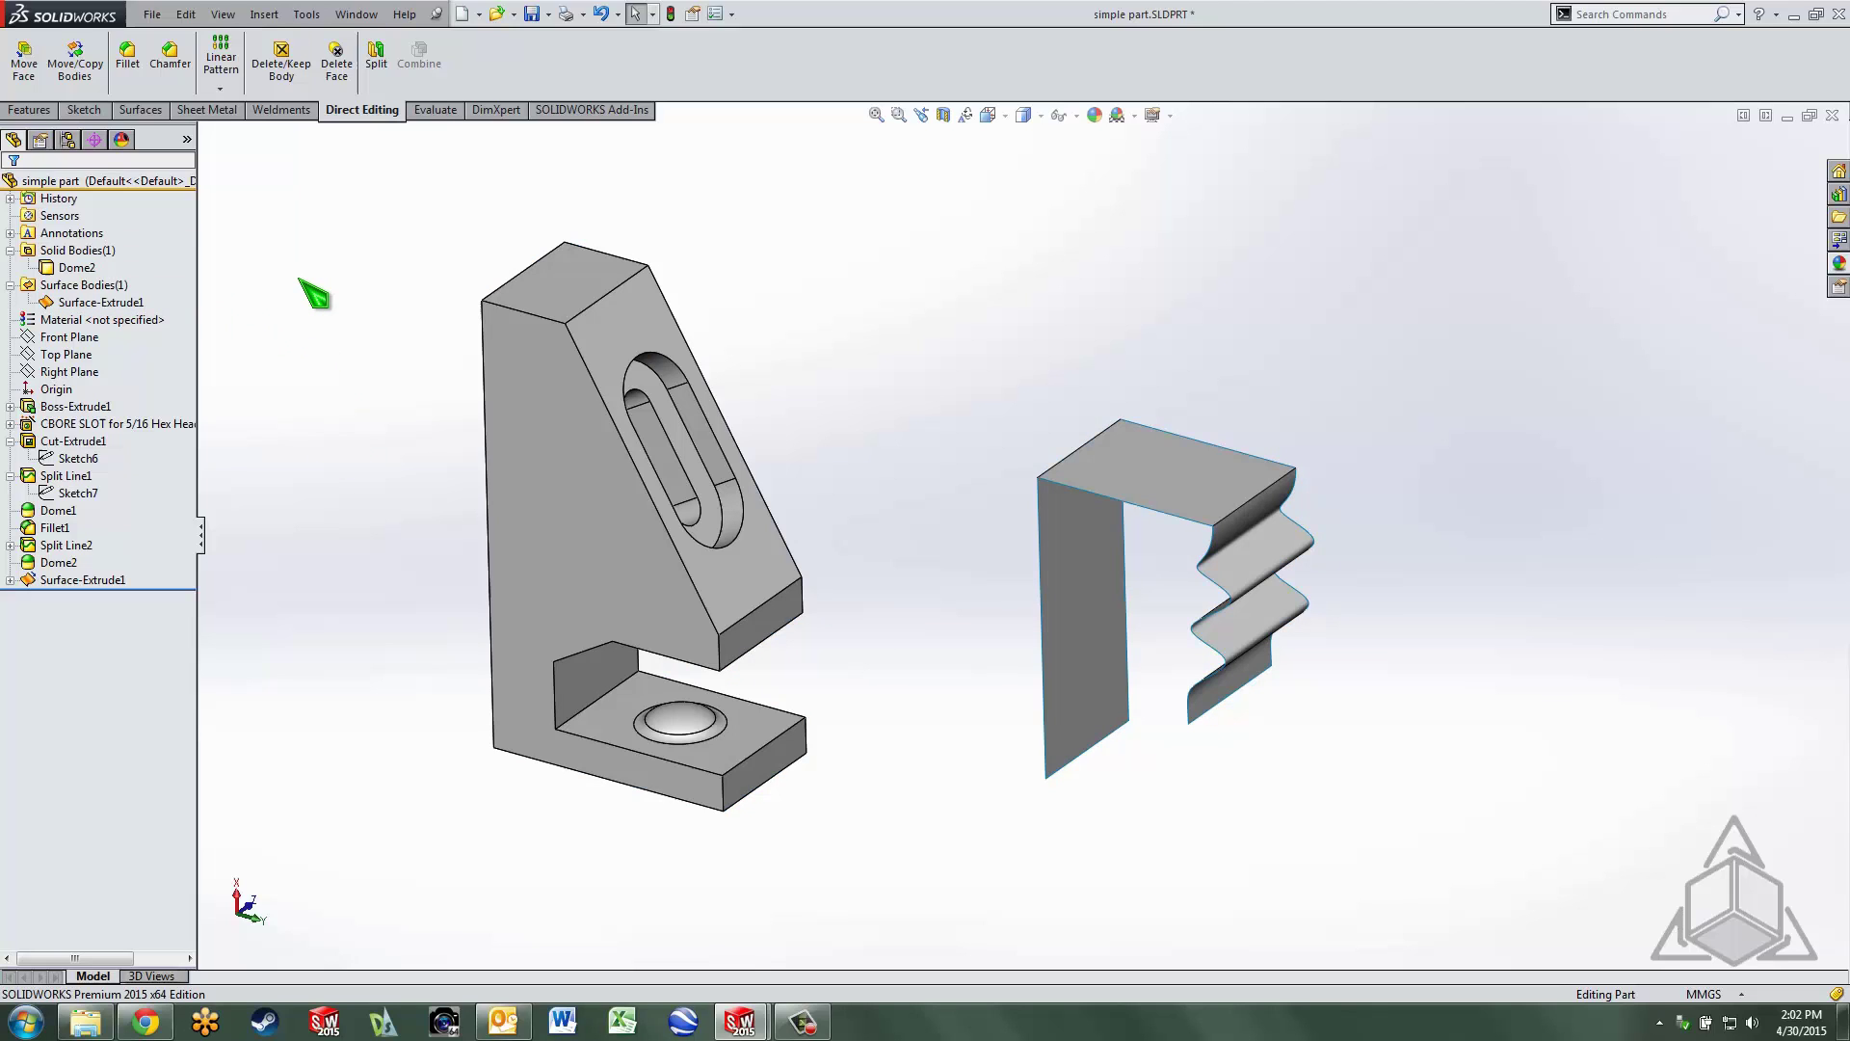
- Linear-pattern the Surface-Extrude1 body along its bottom edge: 3 instances, 50 mm apart
{"action": "left_click", "coordinate": [221, 56]}
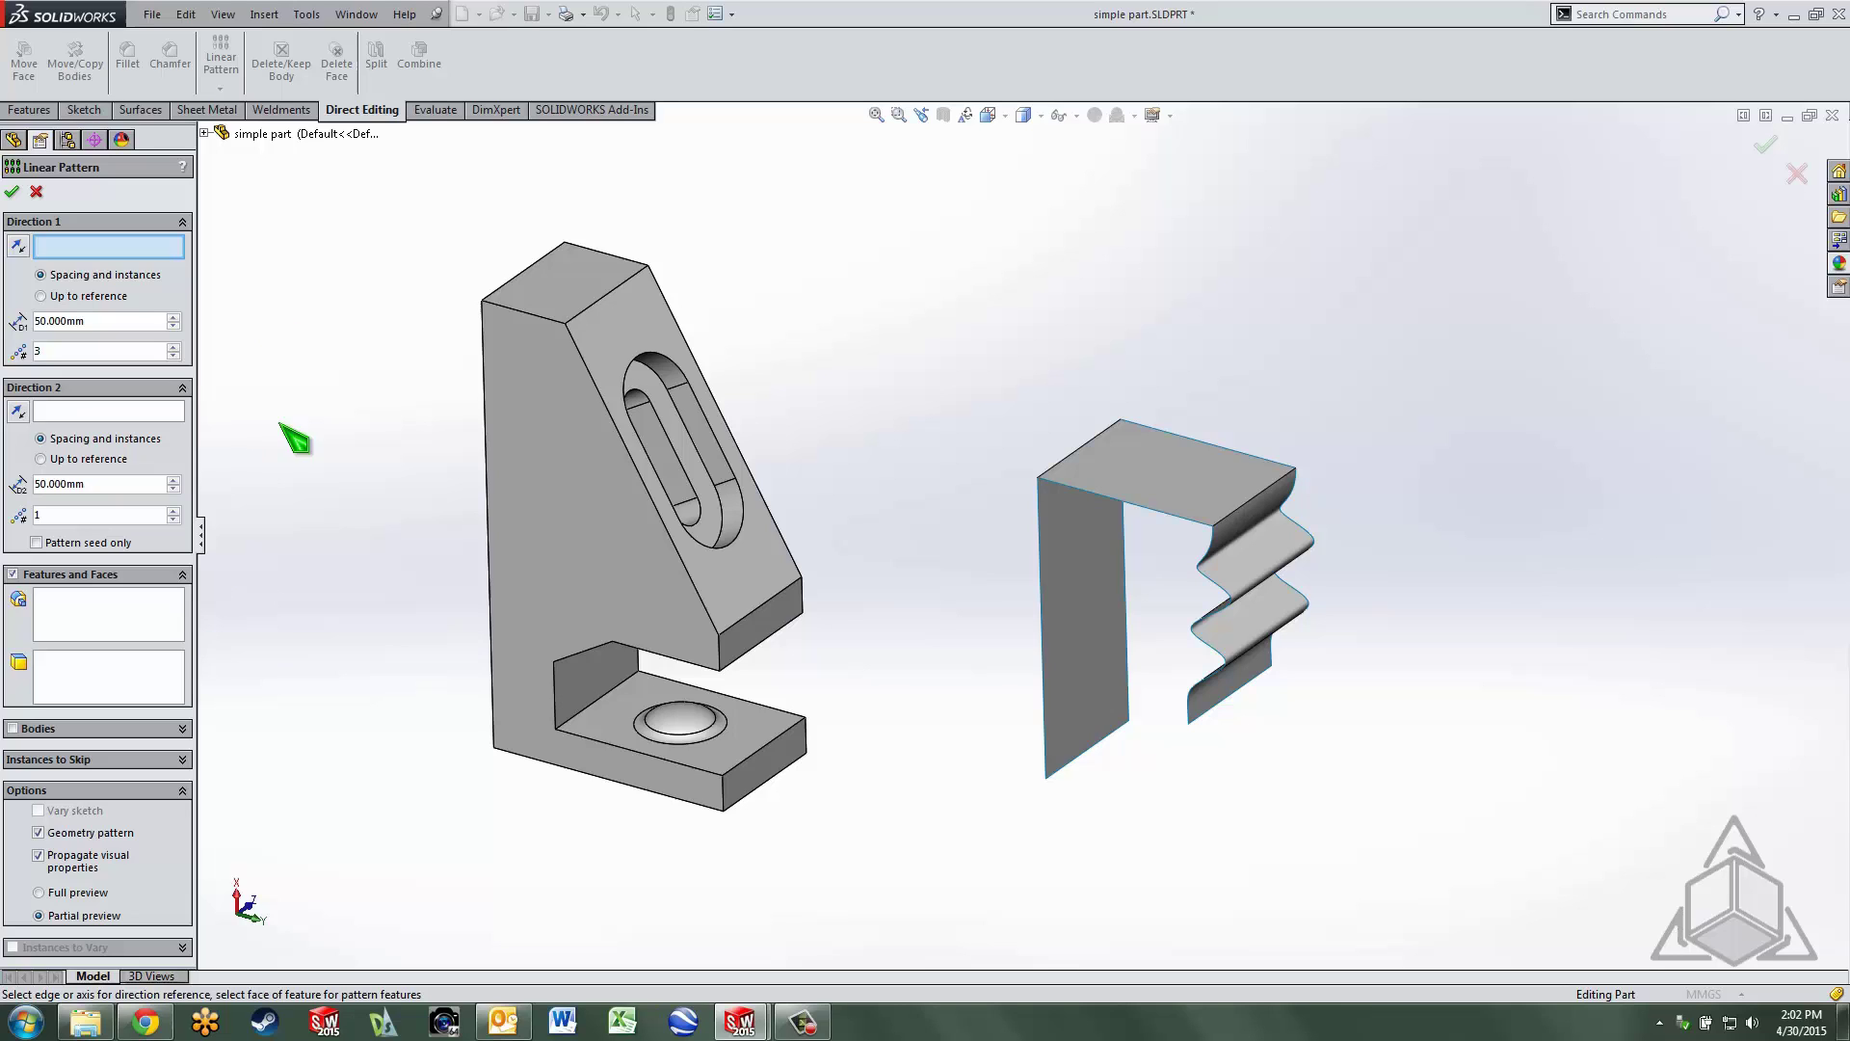
{"action": "left_click", "coordinate": [89, 631]}
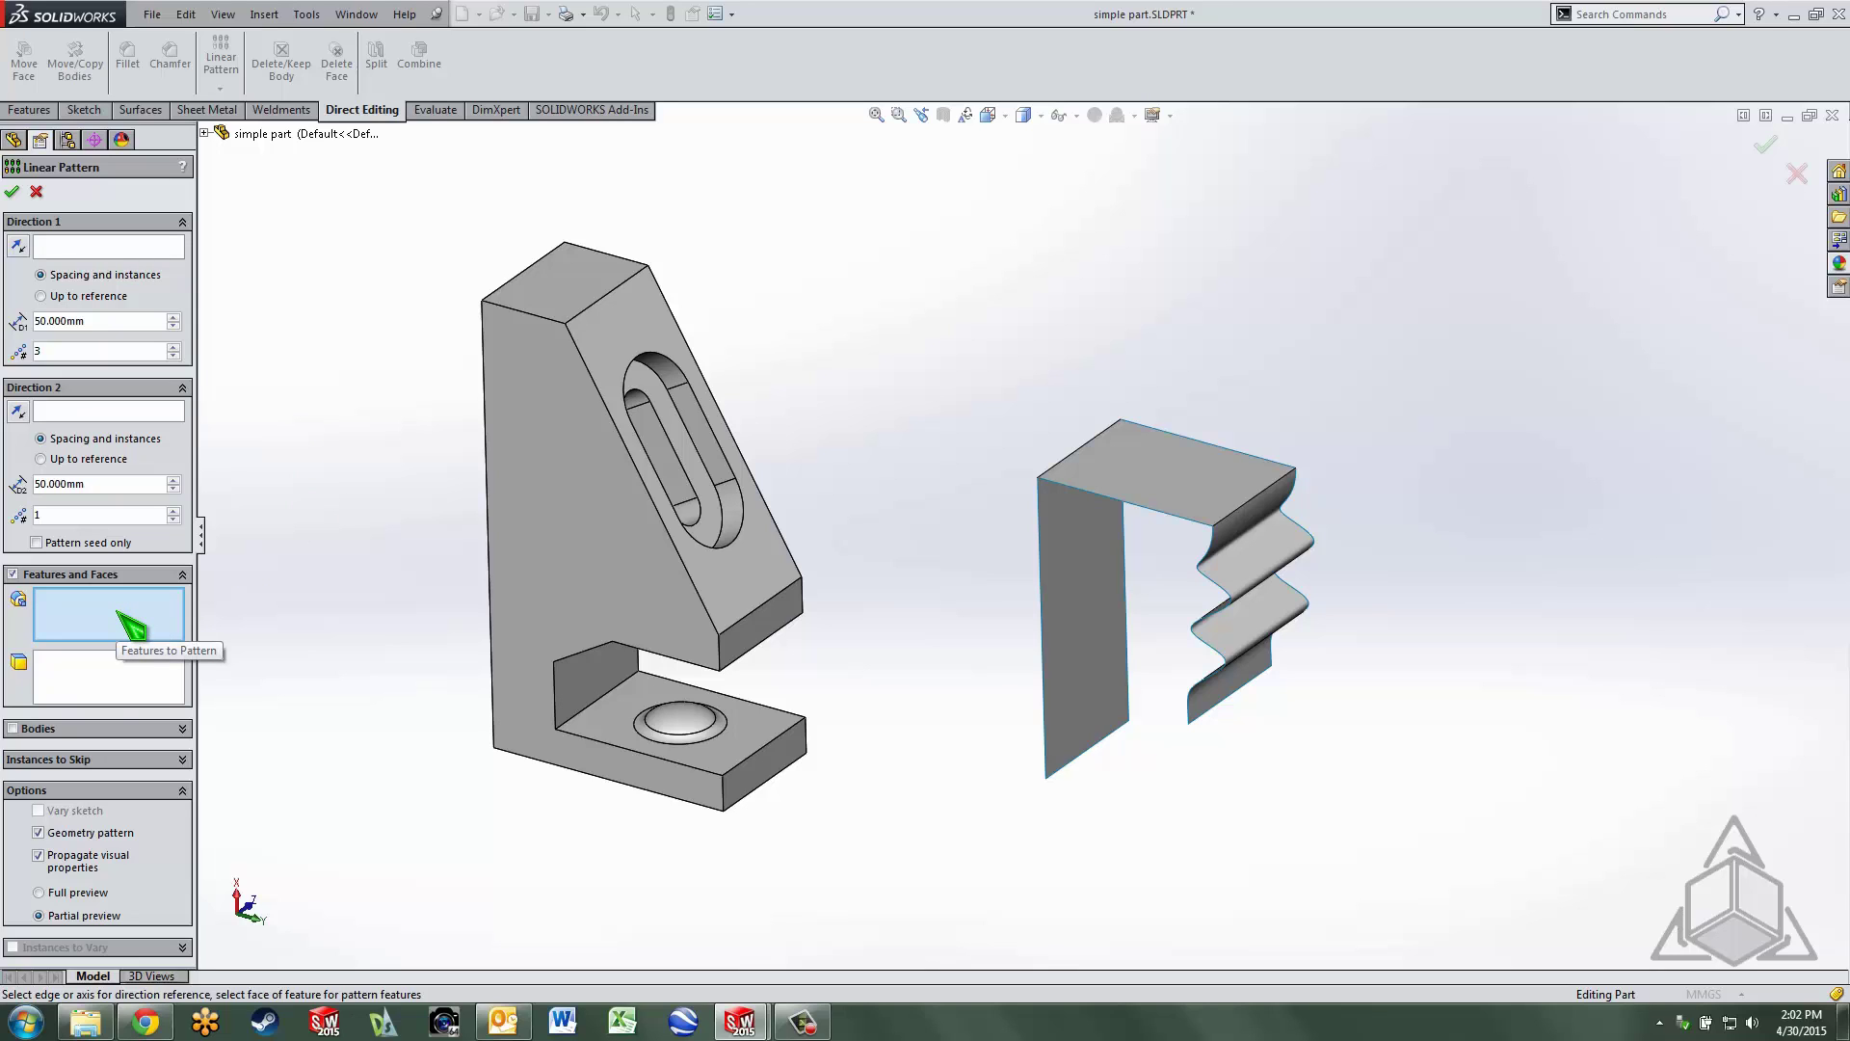
{"action": "left_click", "coordinate": [27, 729]}
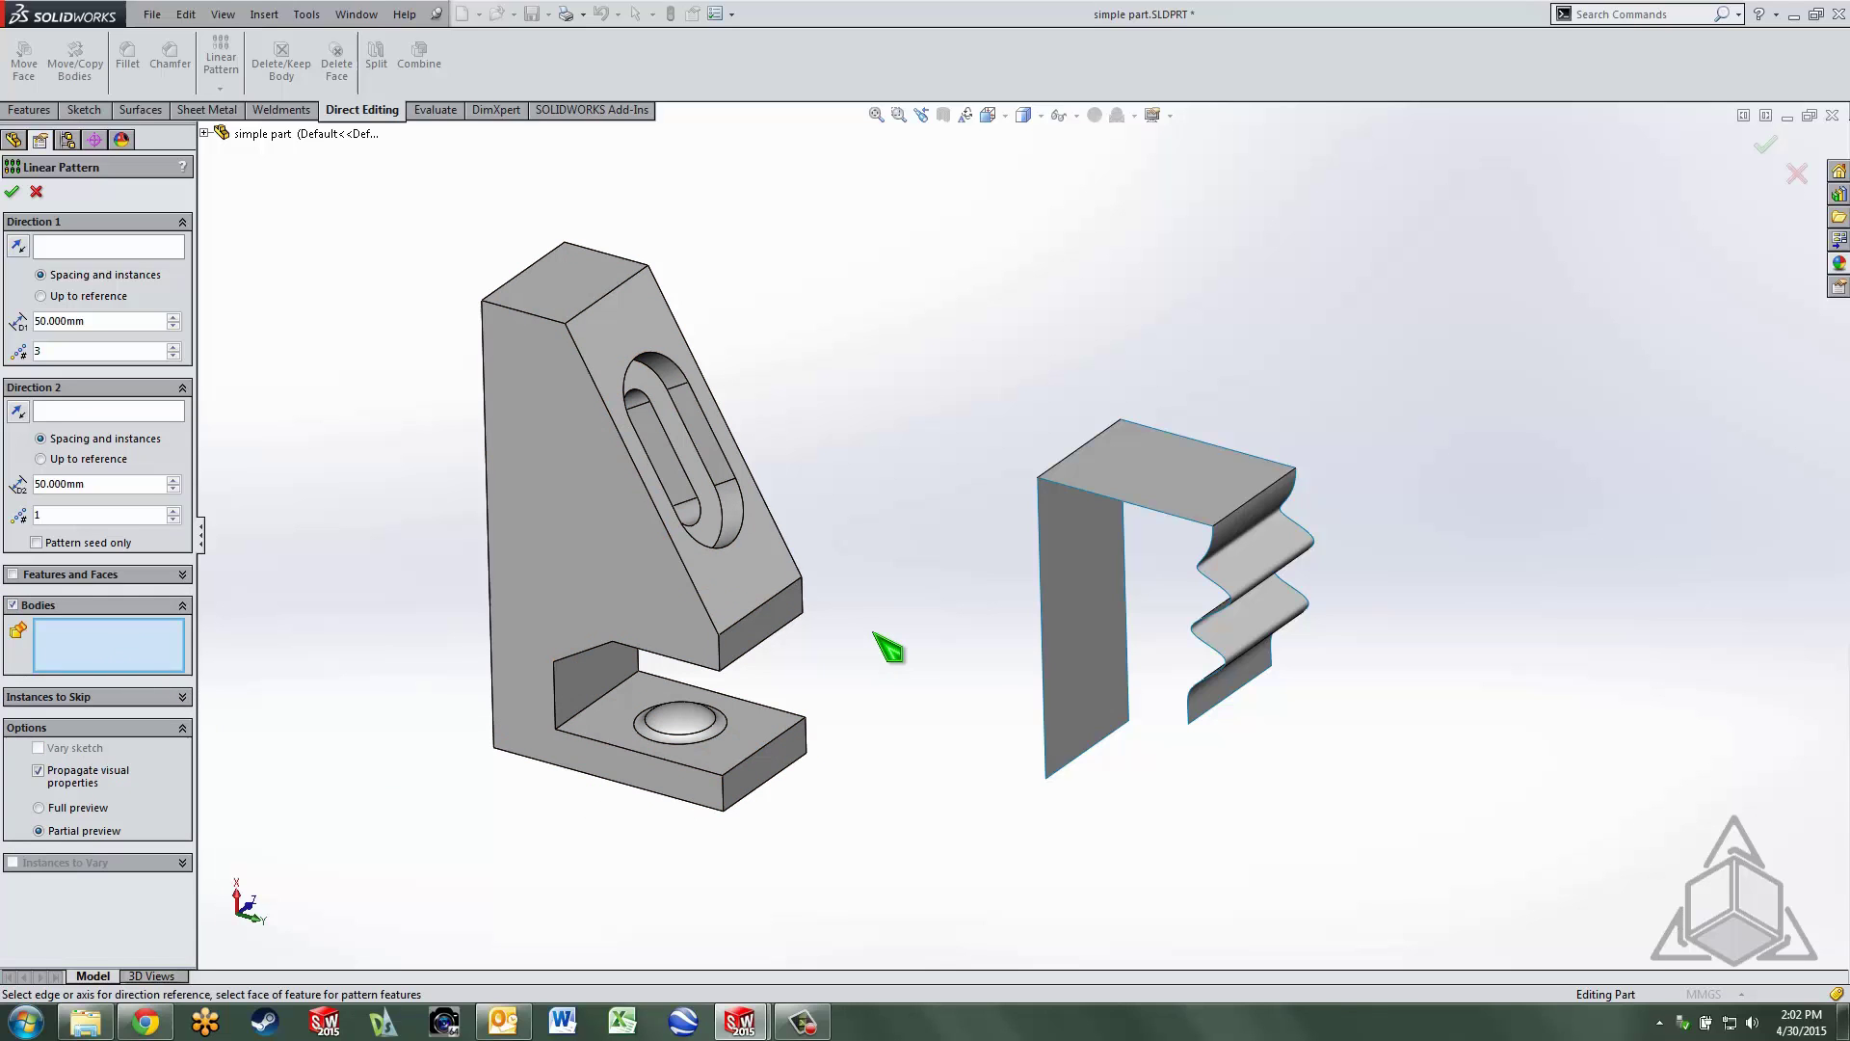
{"action": "left_click", "coordinate": [1162, 477]}
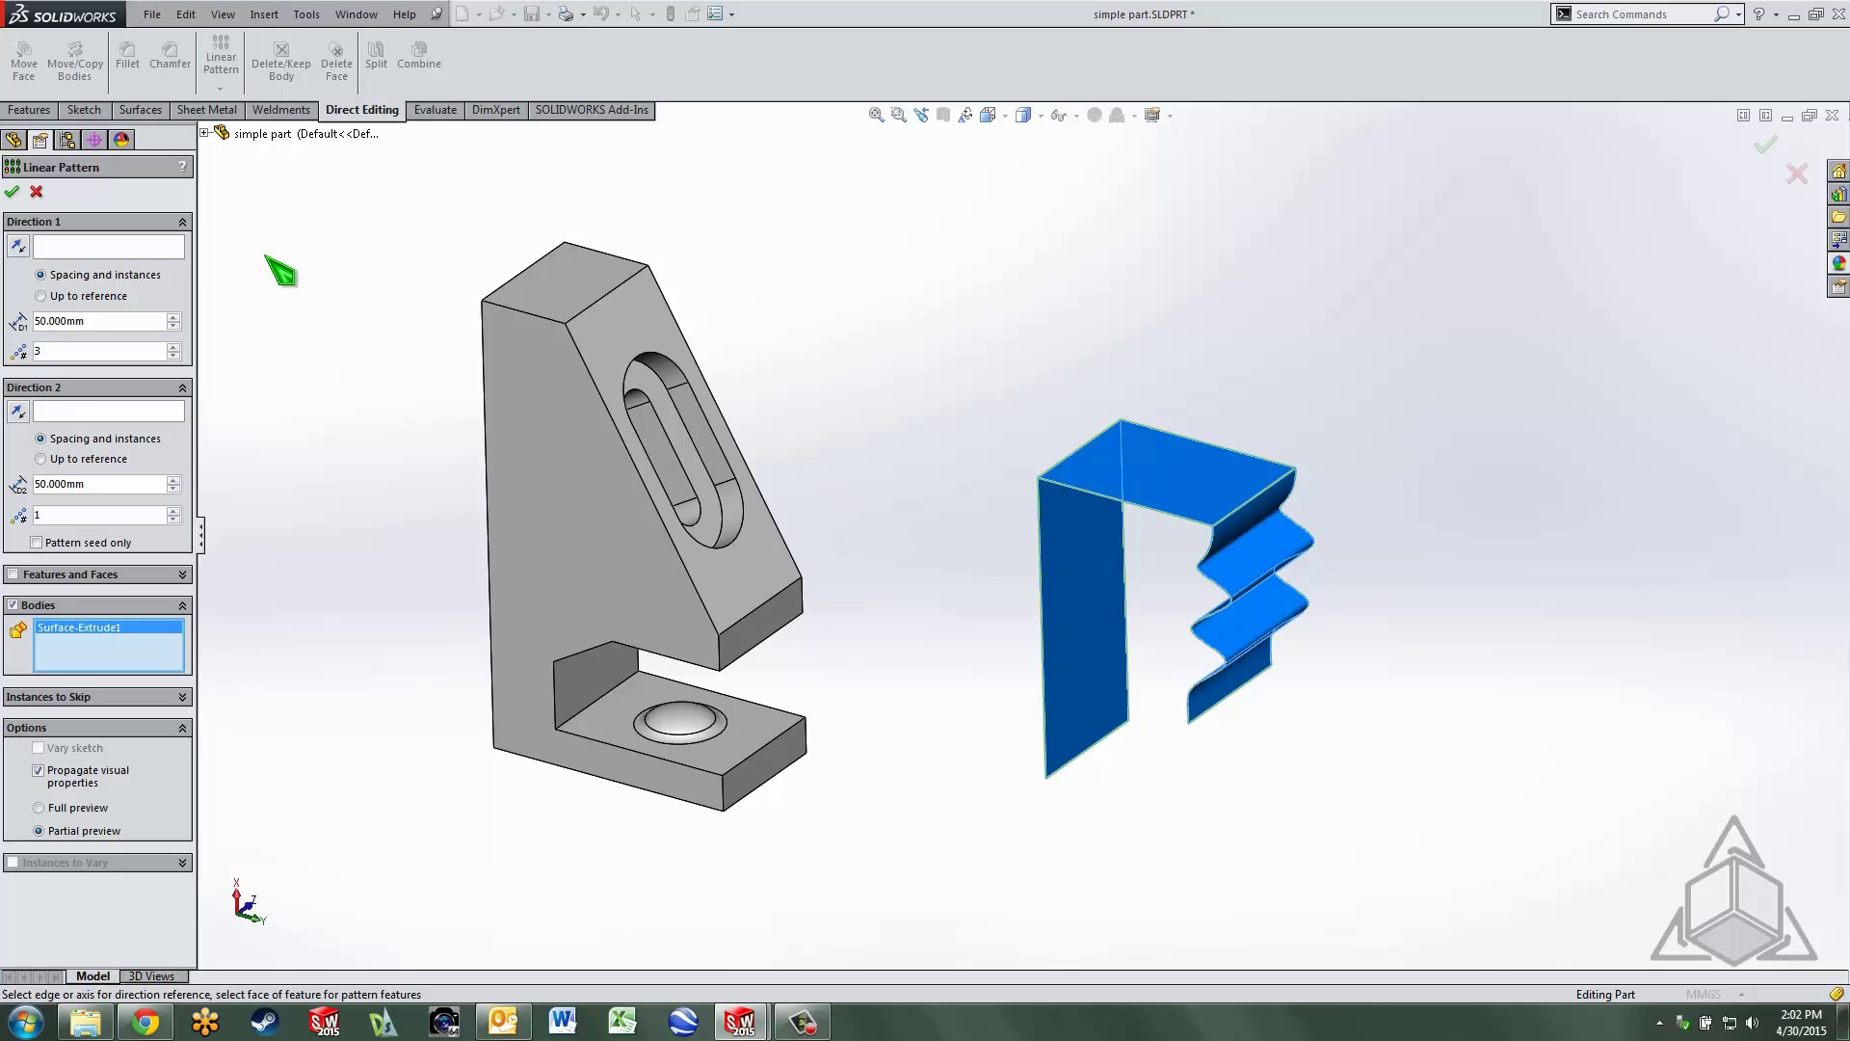
{"action": "left_click", "coordinate": [144, 249]}
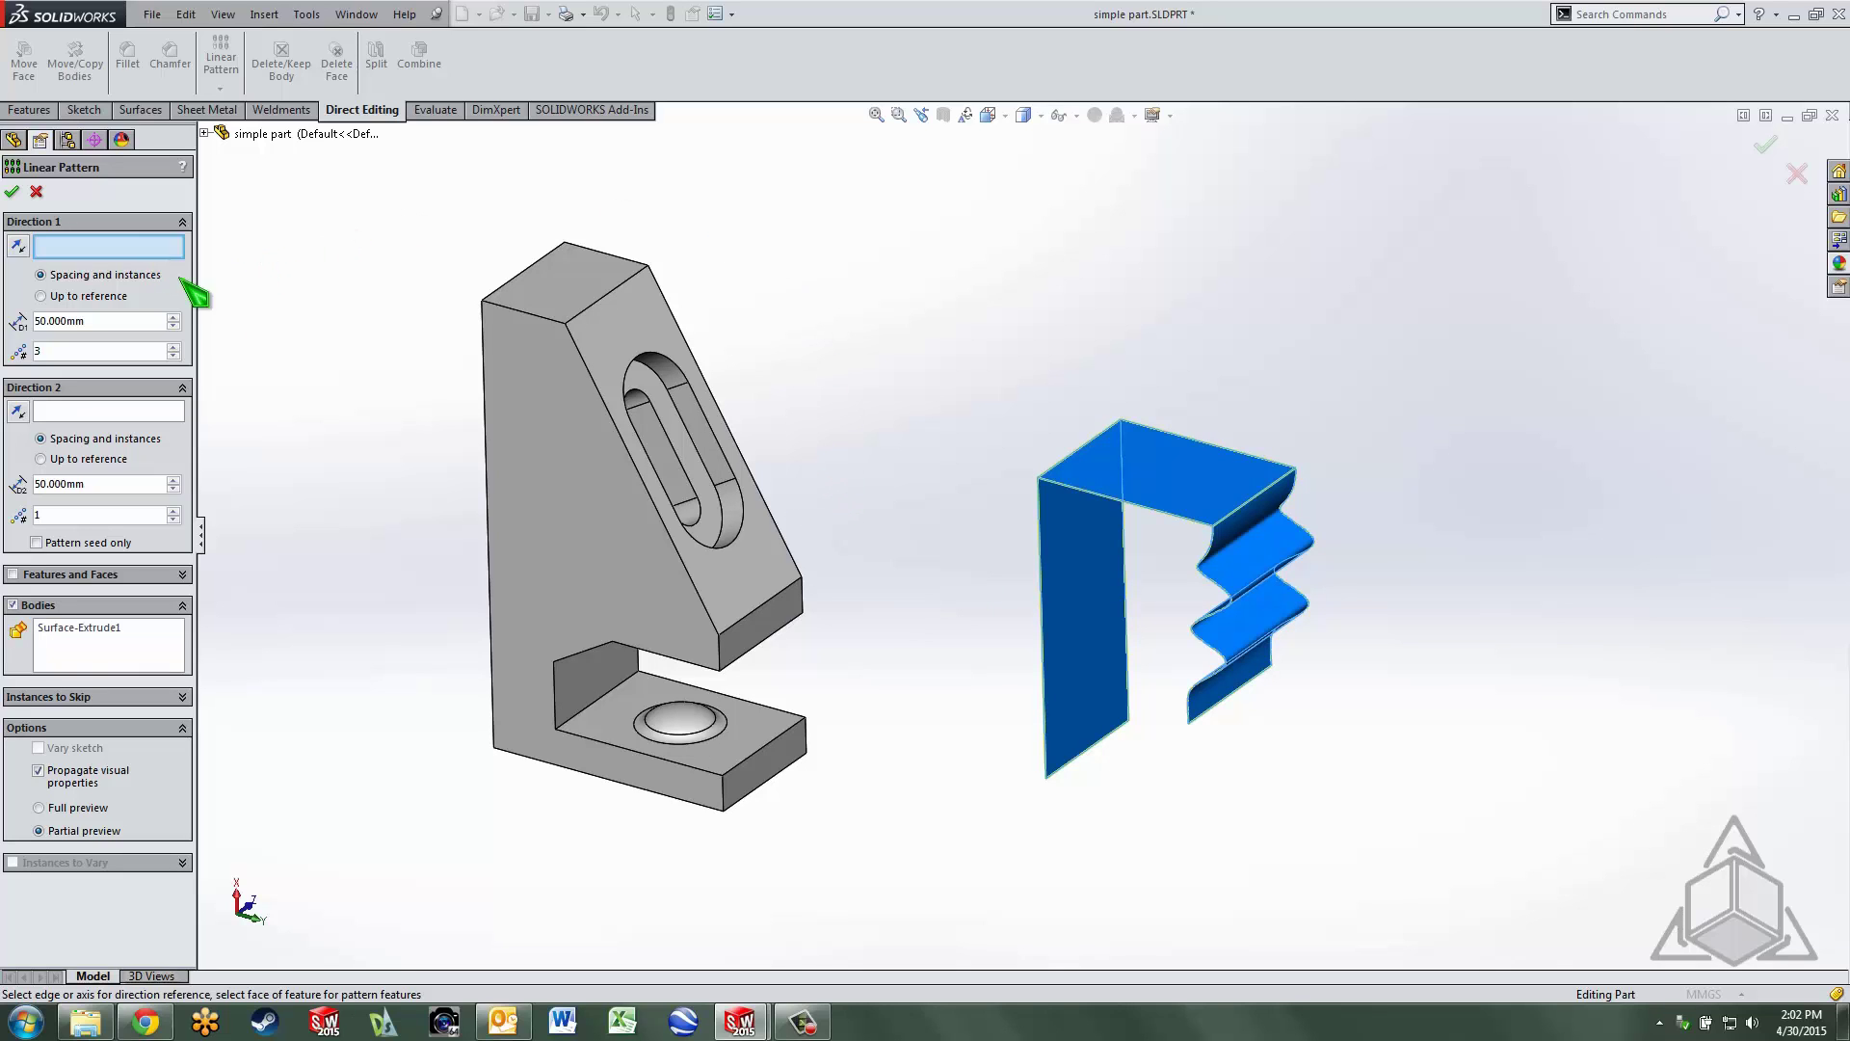
{"action": "left_click", "coordinate": [1079, 759]}
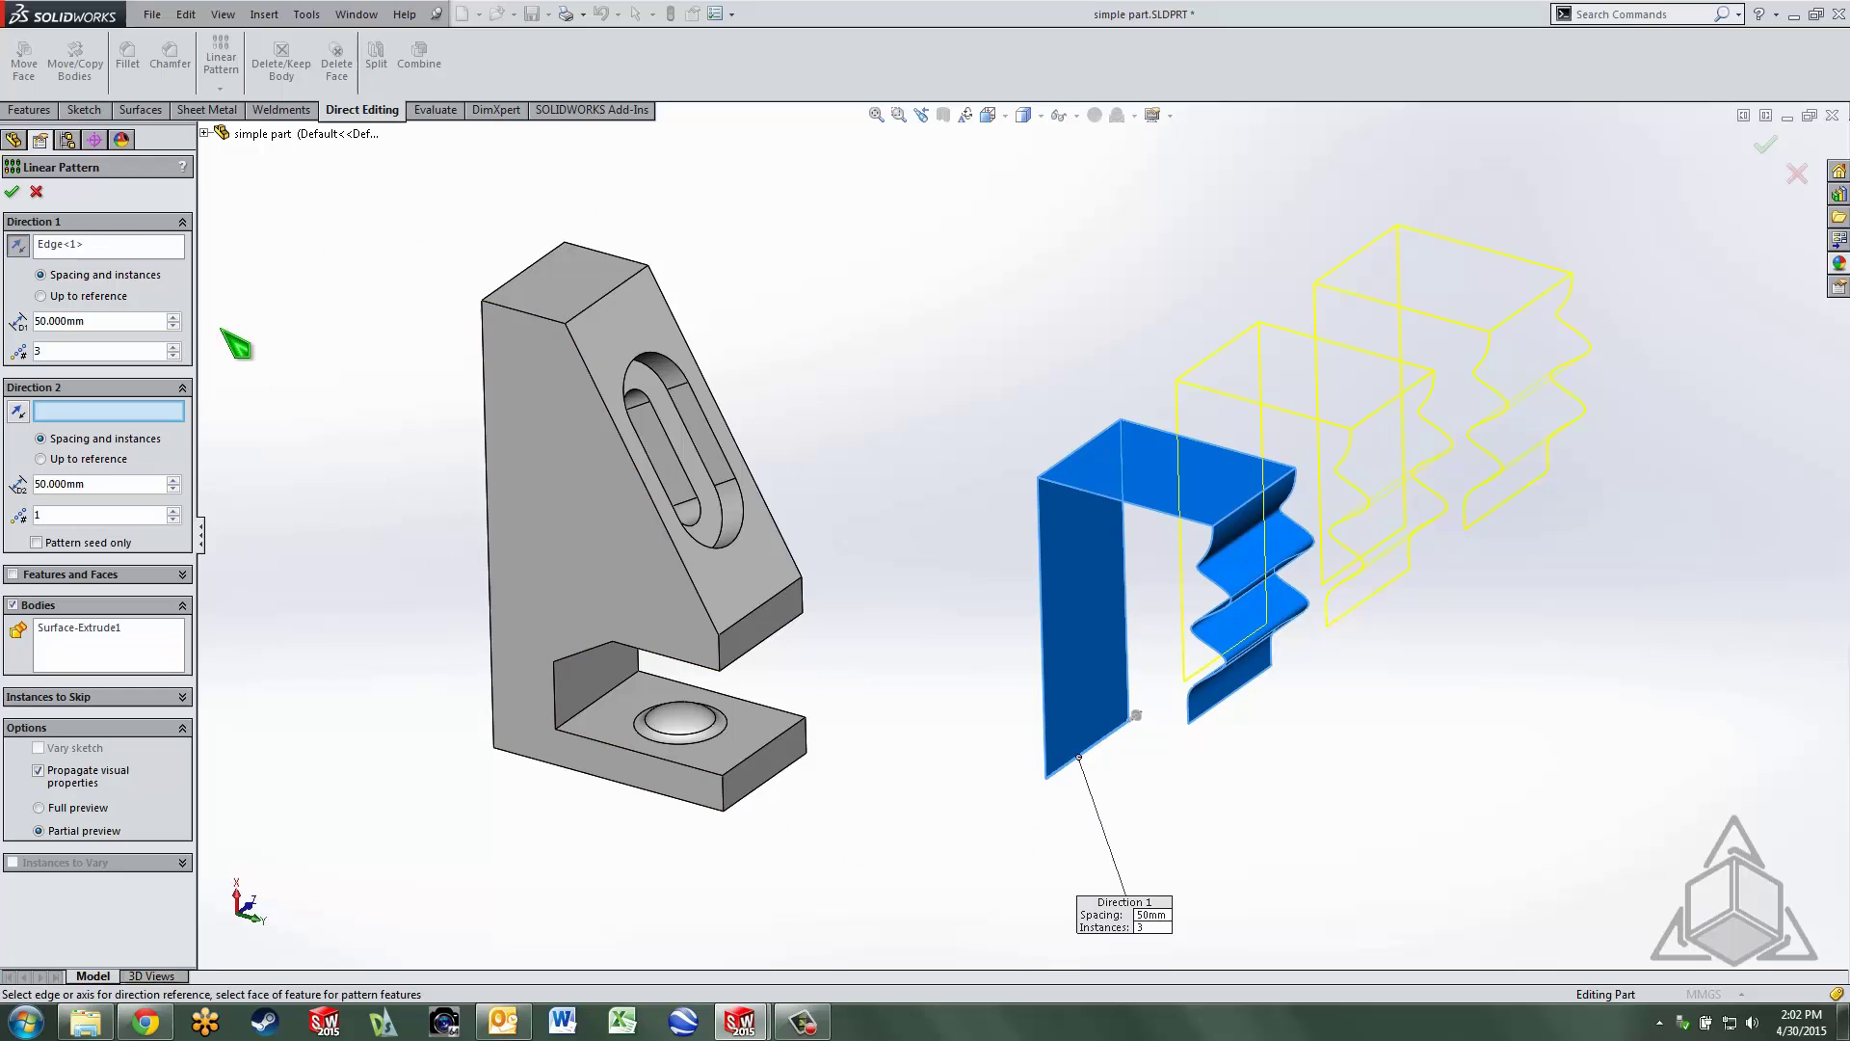
{"action": "left_click", "coordinate": [13, 192]}
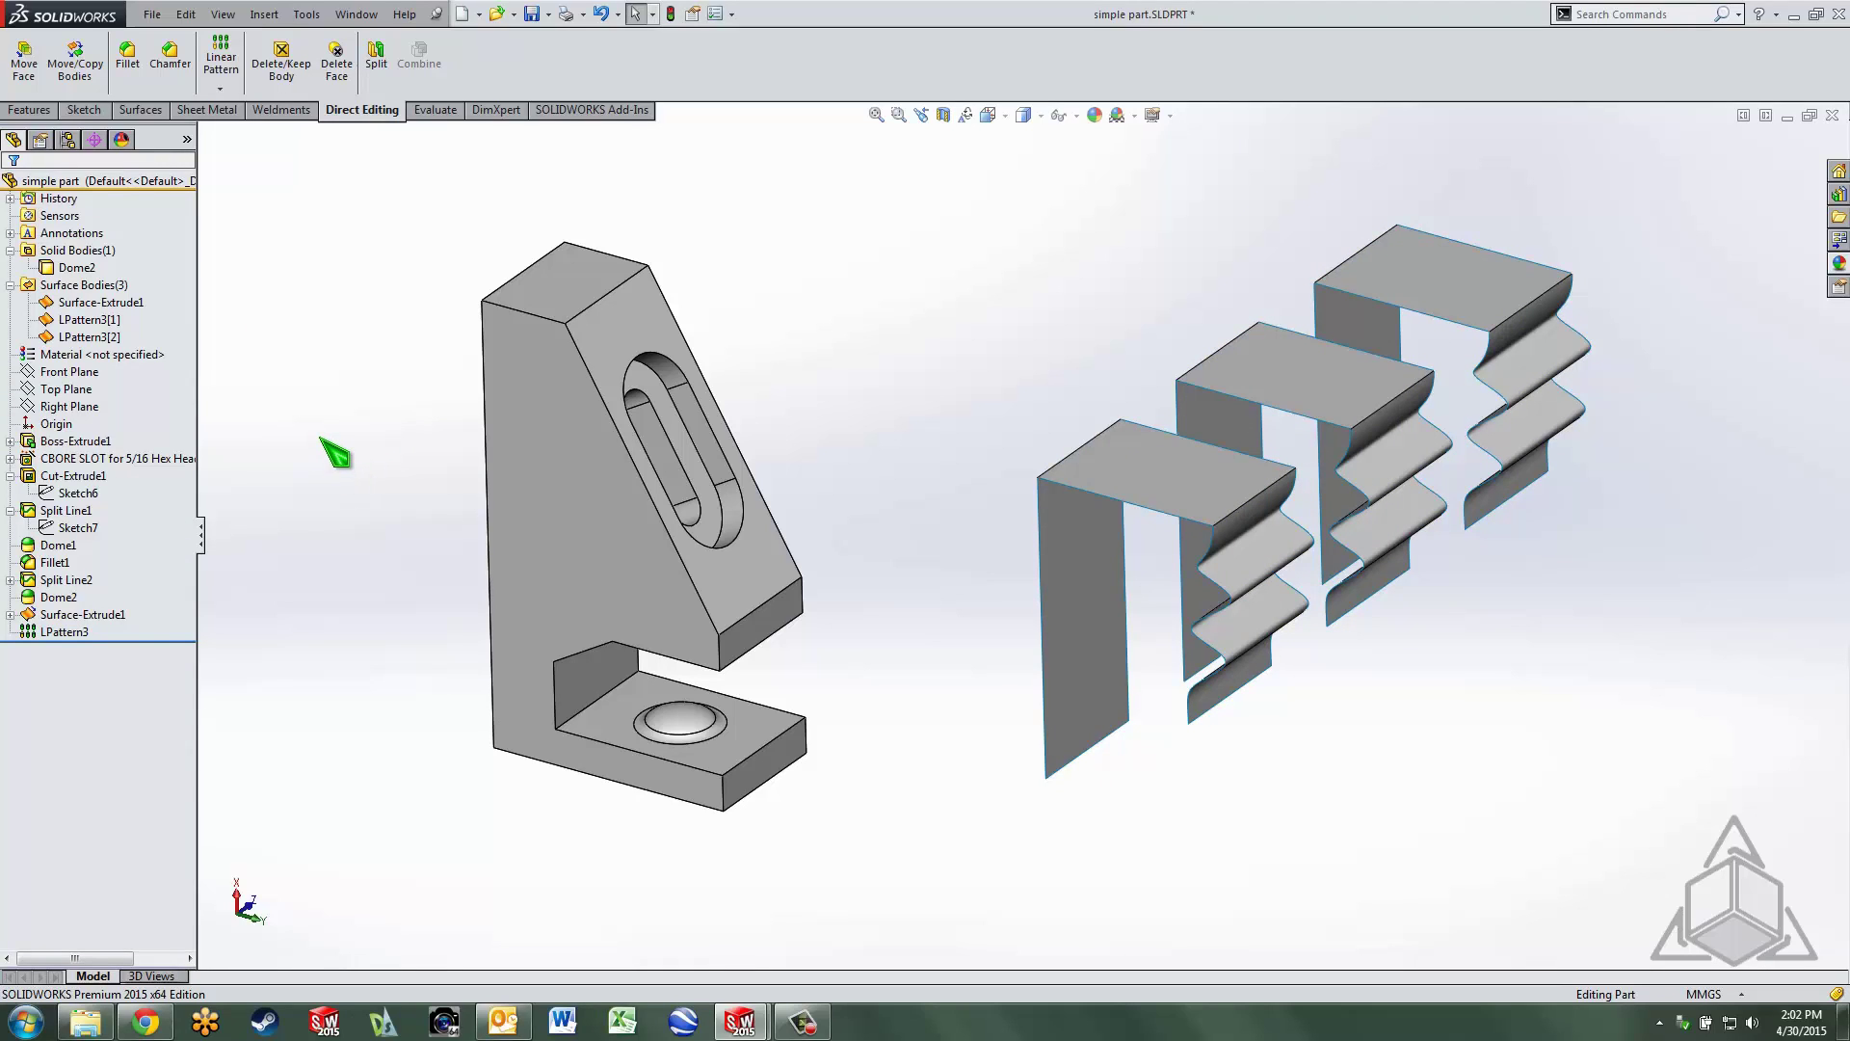
- Switch to simple part1.SLDPRT and check its Imported1 bracket body
{"action": "left_click", "coordinate": [359, 17]}
{"action": "left_click", "coordinate": [416, 204]}
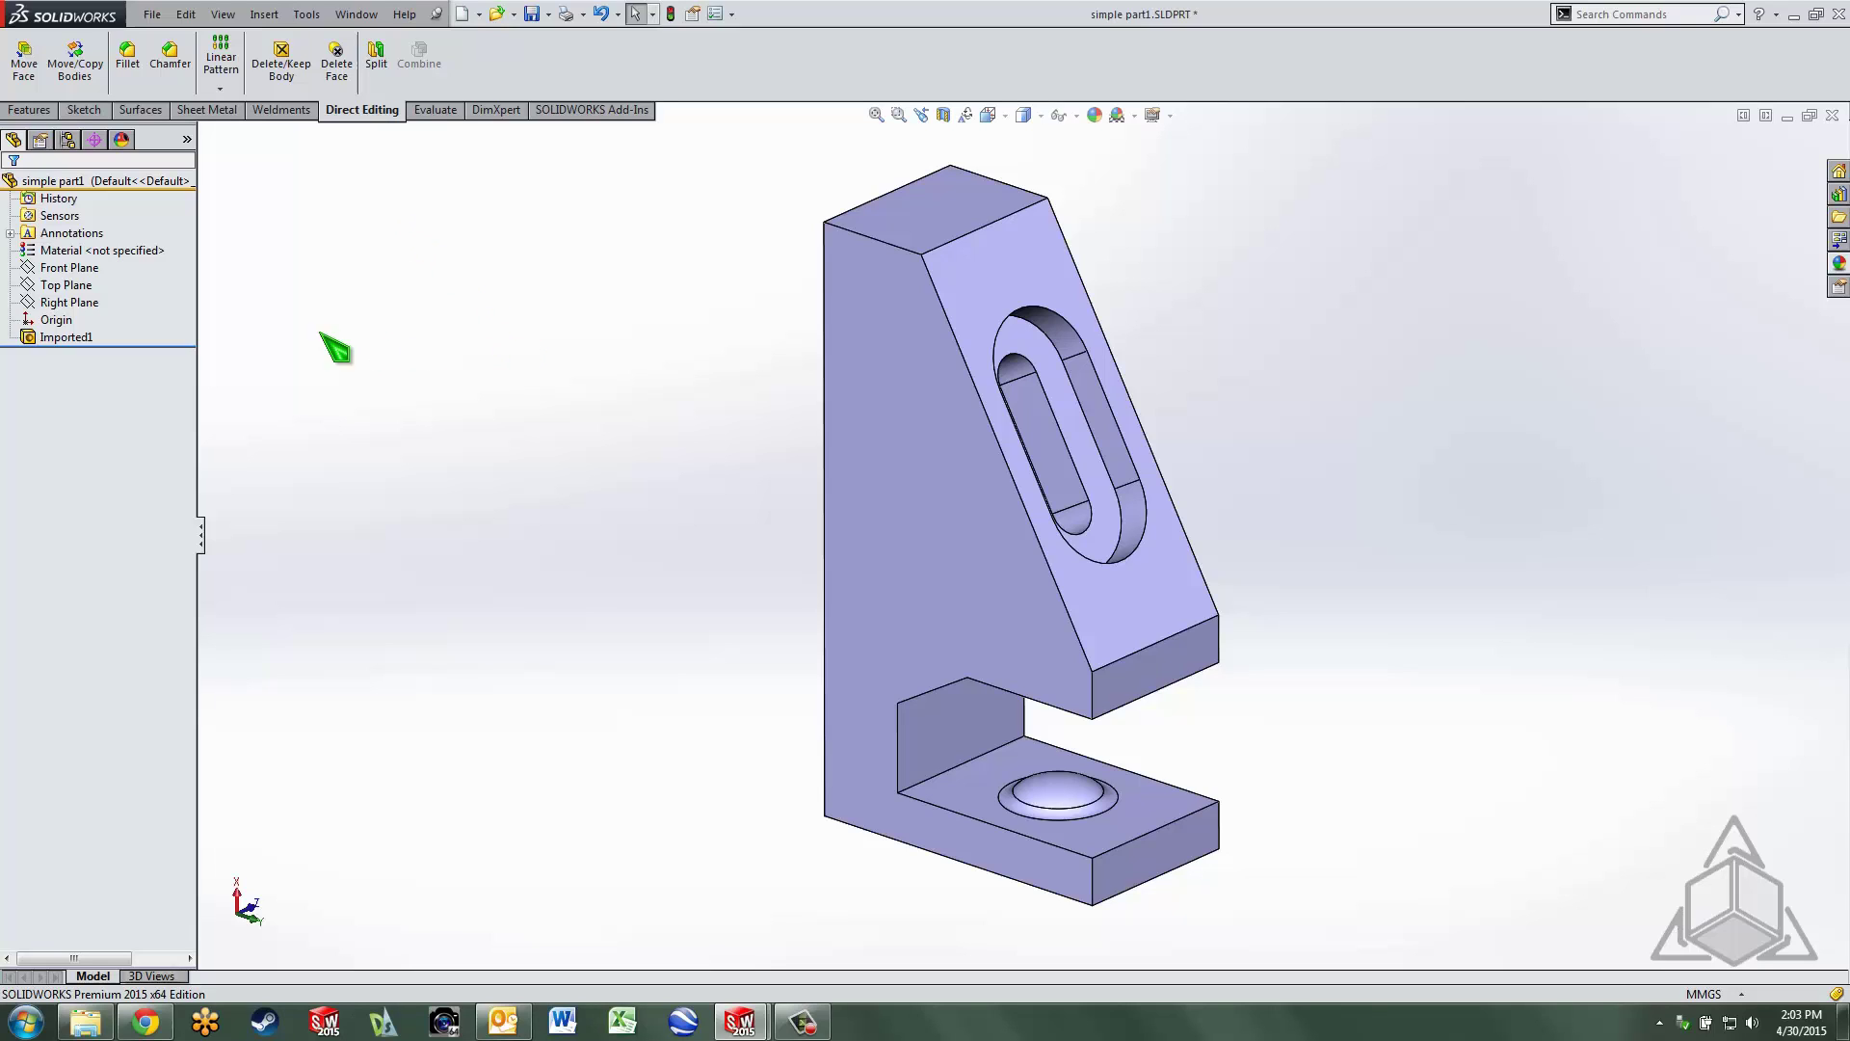
{"action": "left_click", "coordinate": [71, 337]}
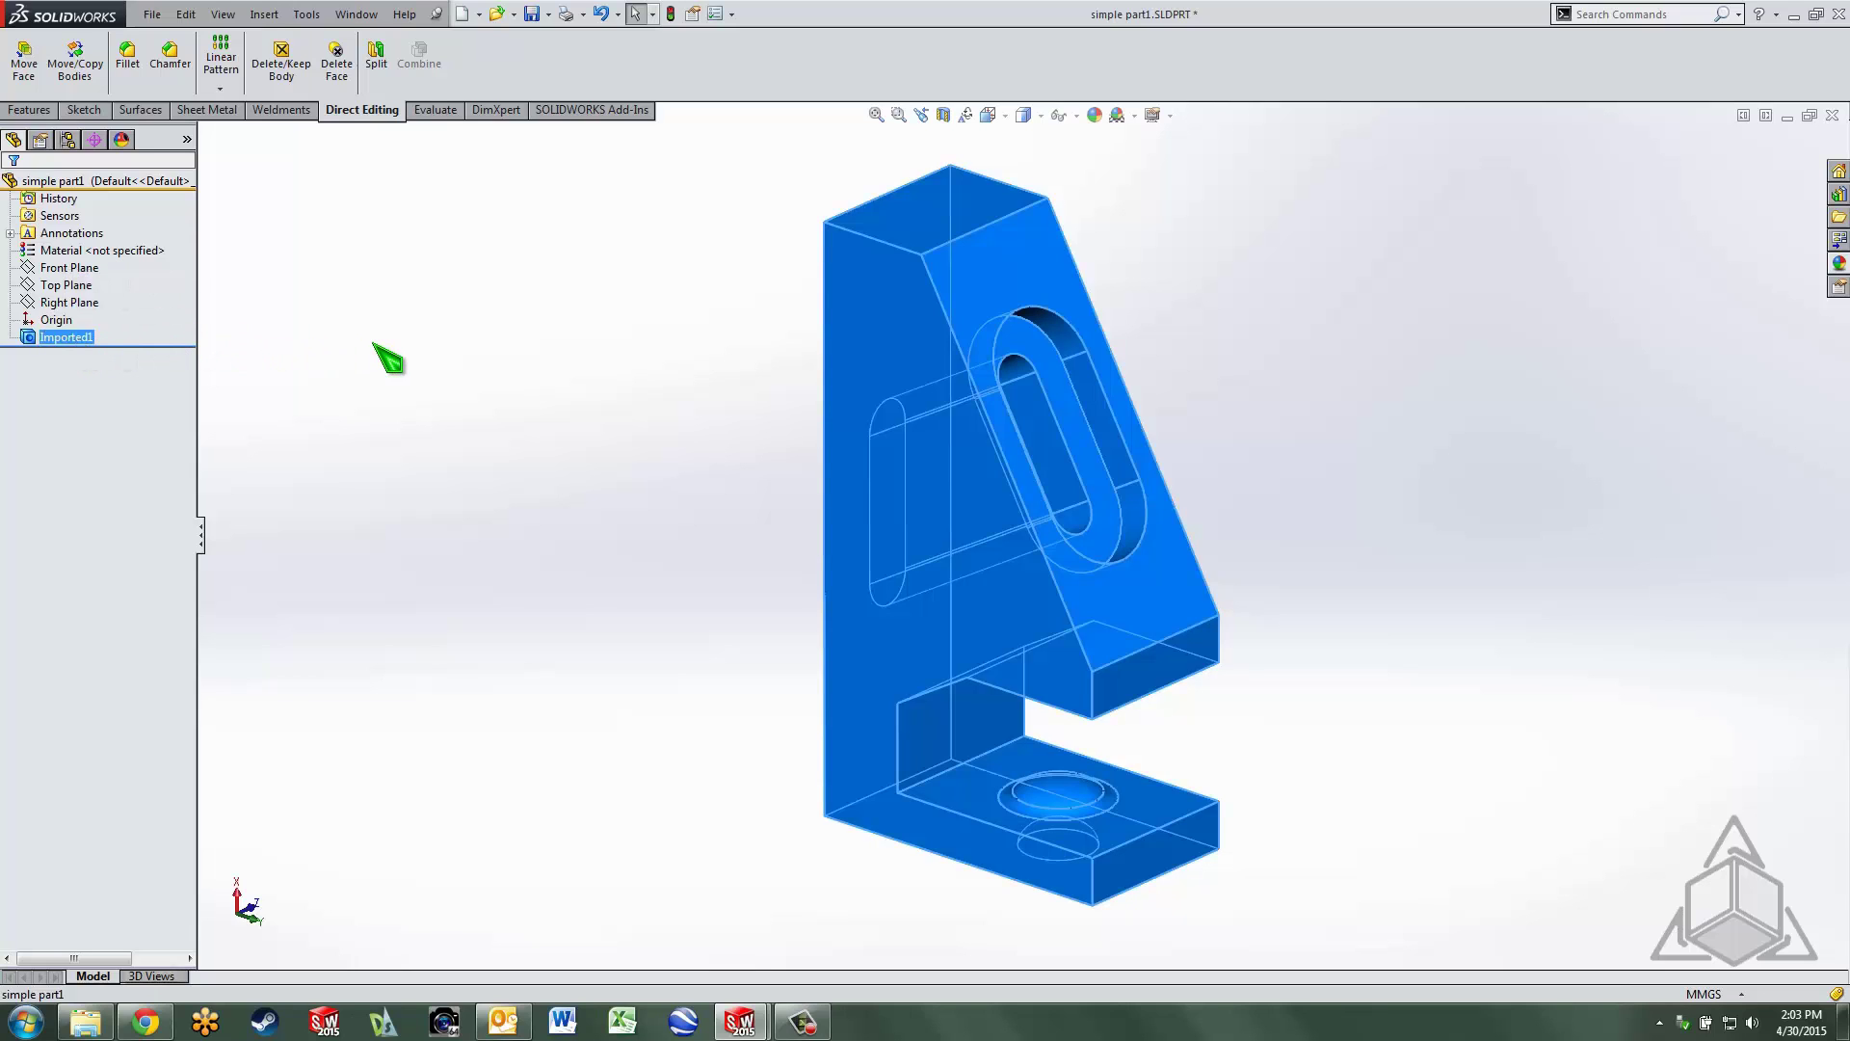
{"action": "left_click", "coordinate": [310, 372]}
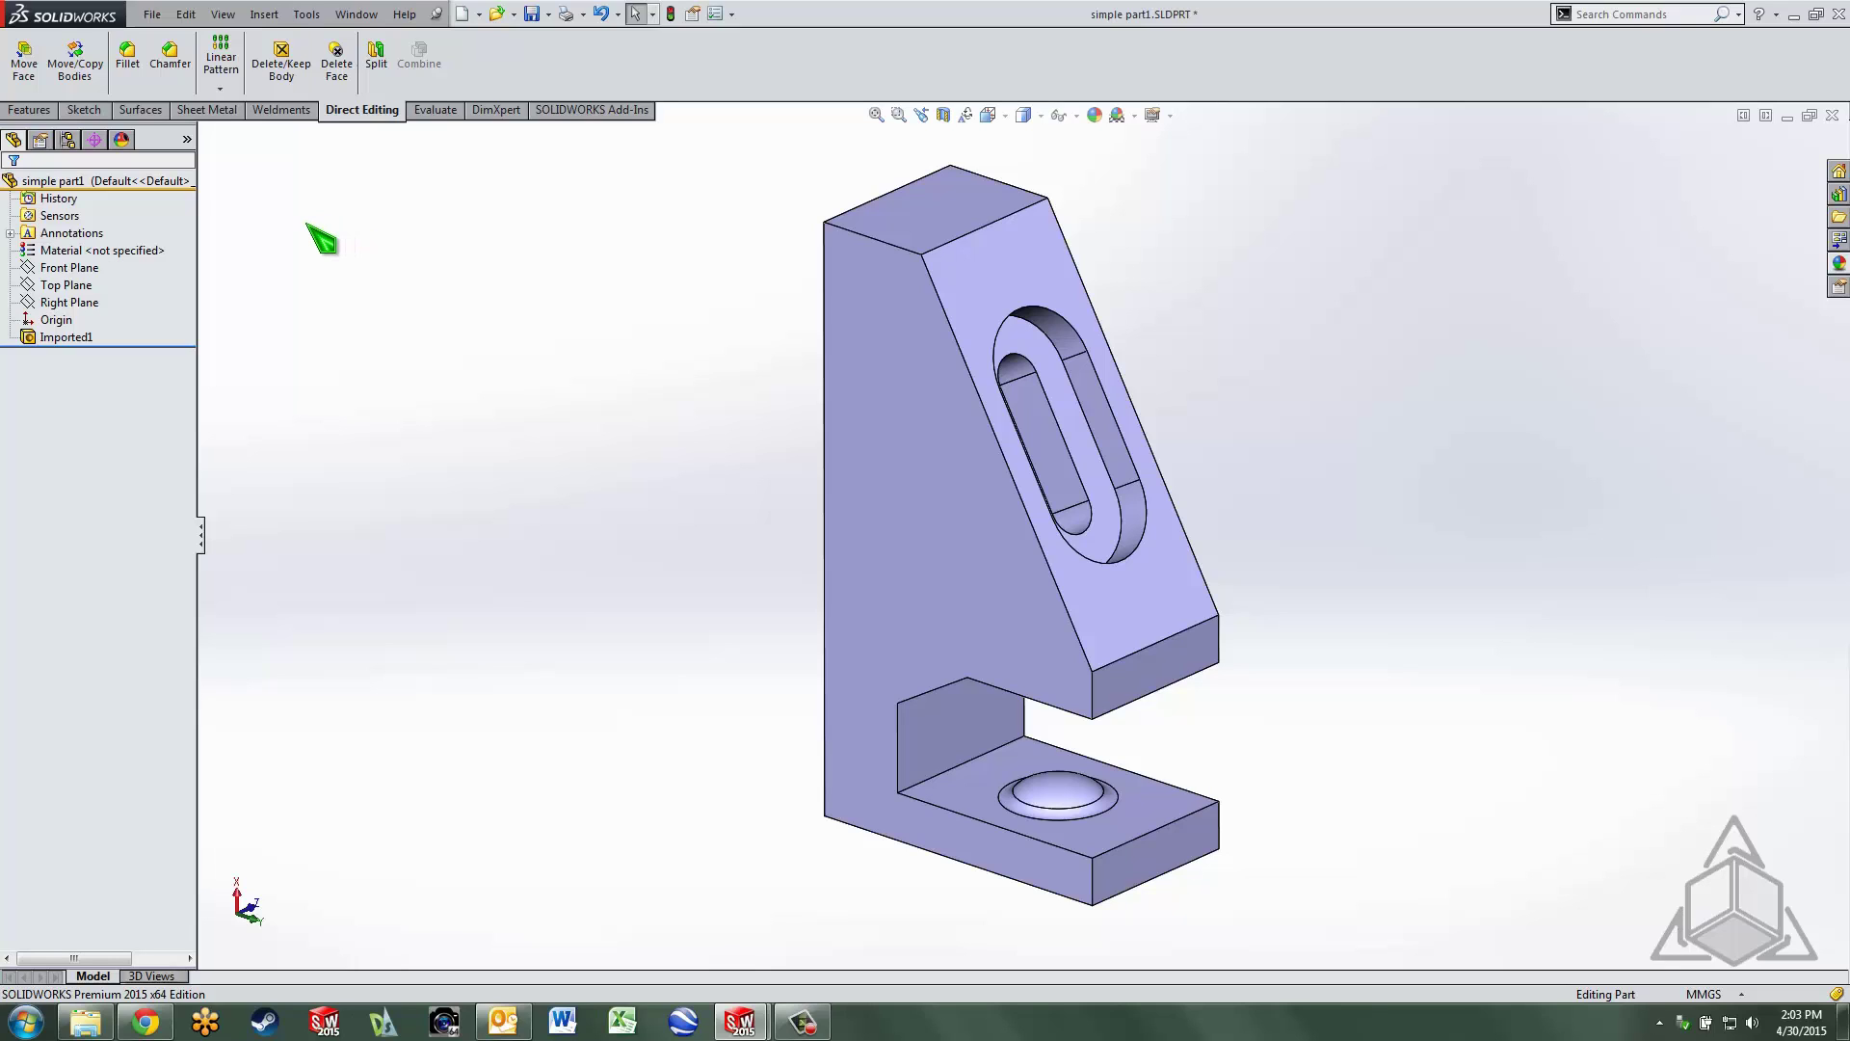
- Start a Move Face translate and select the notch, counterbore and lower hole faces
{"action": "left_click", "coordinate": [23, 70]}
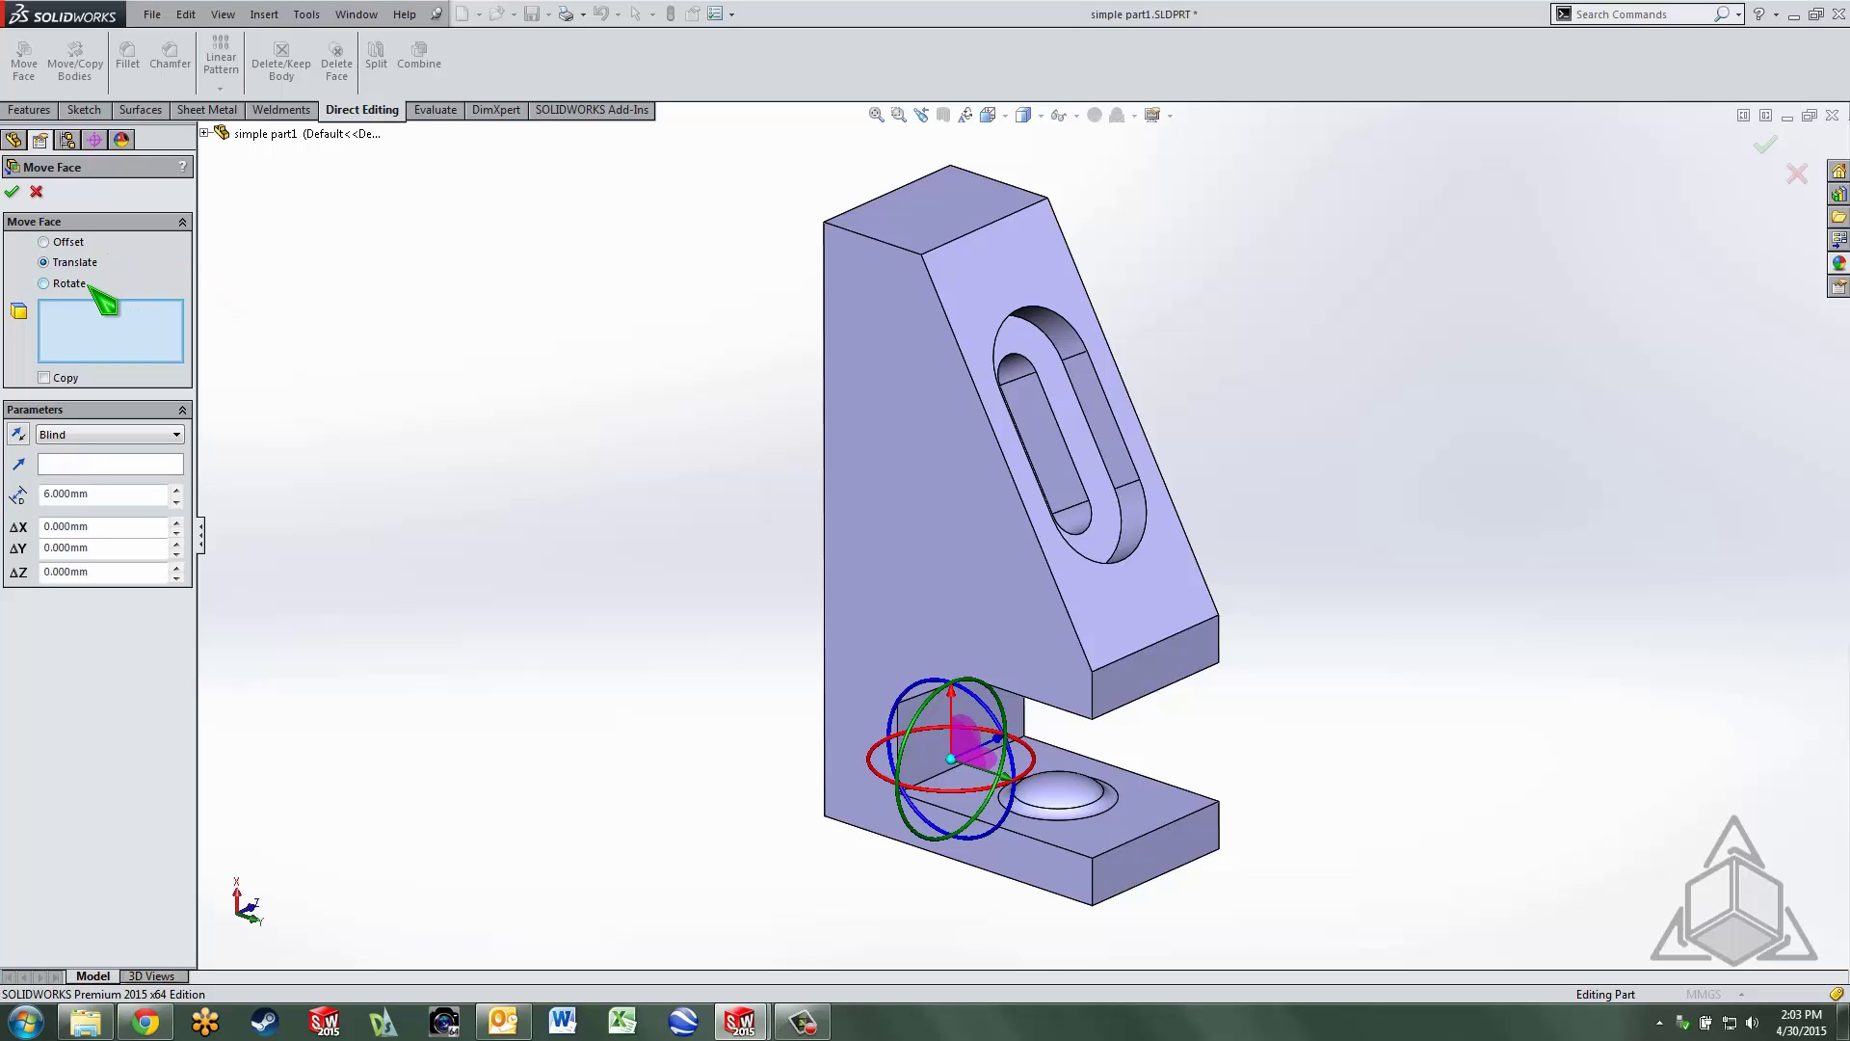
{"action": "scroll", "coordinate": [1123, 867], "scroll_direction": "down", "scroll_amount": 5}
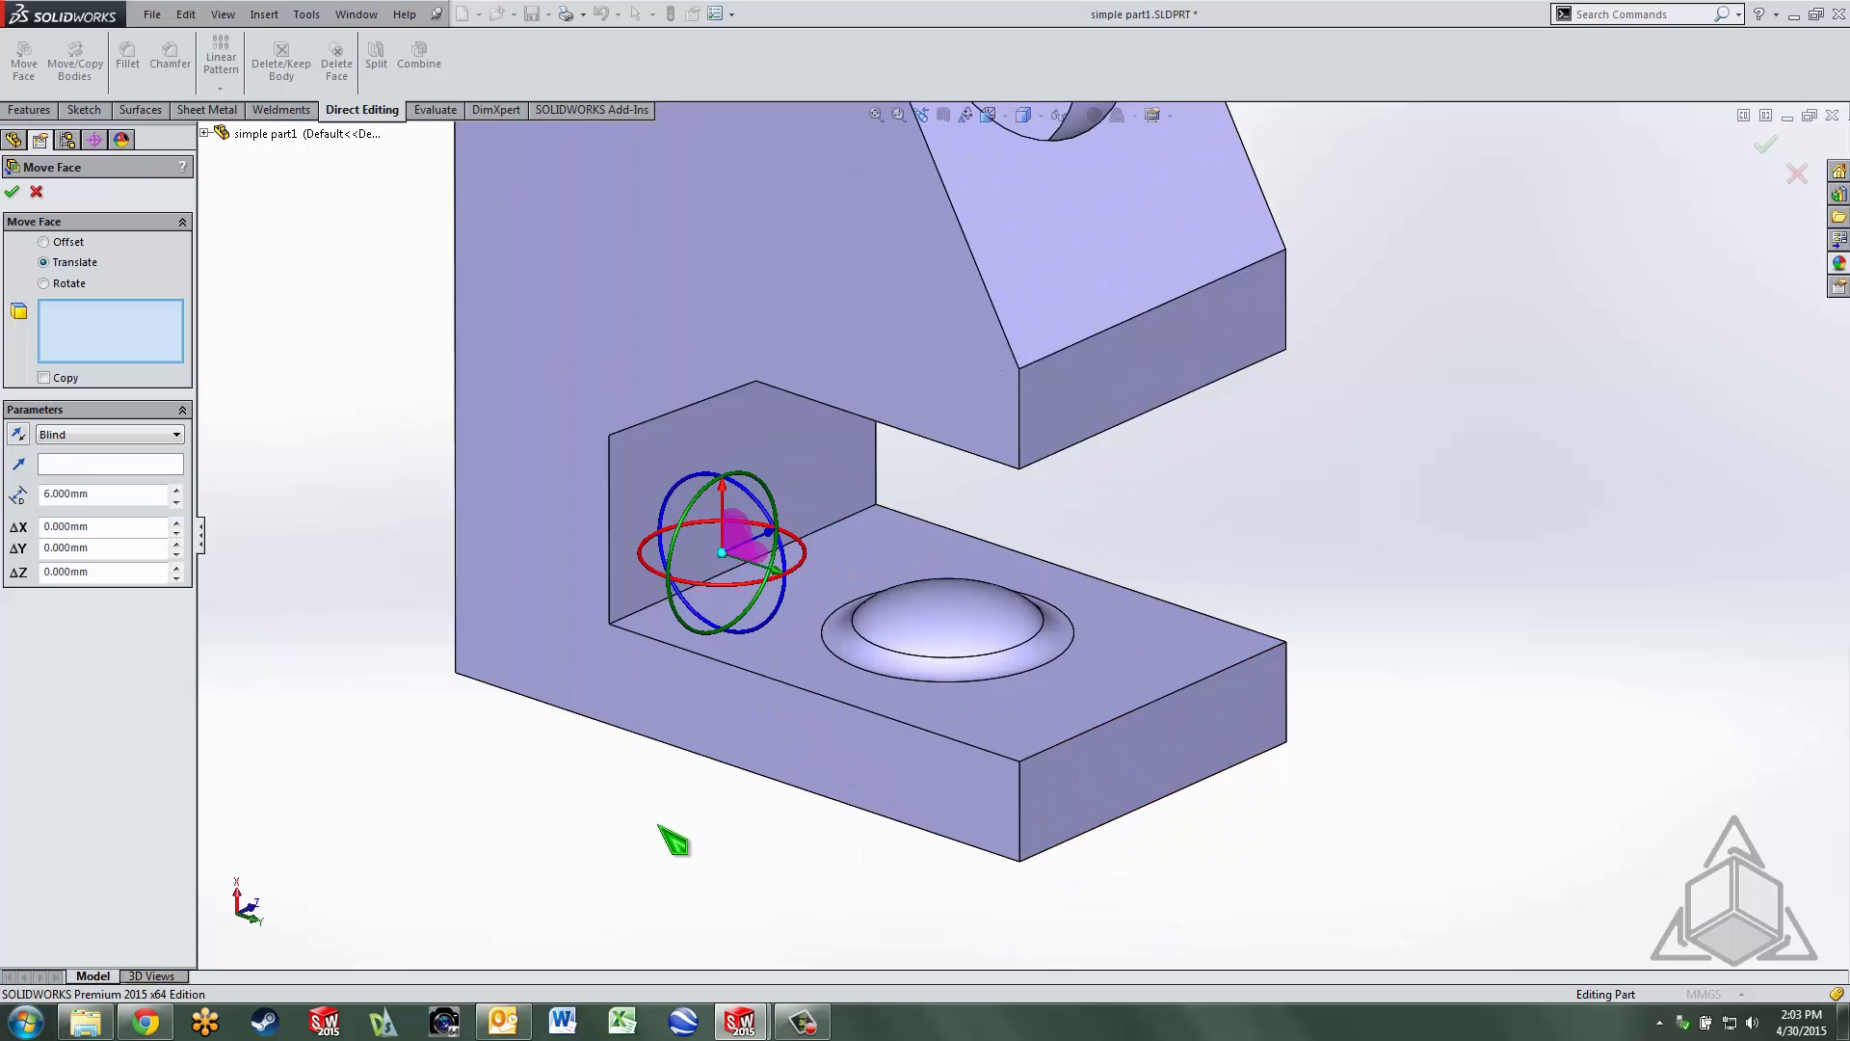
{"action": "middle_click_drag", "start_coordinate": [659, 826], "coordinate": [924, 639]}
{"action": "left_click", "coordinate": [725, 374]}
{"action": "left_click", "coordinate": [702, 466]}
{"action": "left_click", "coordinate": [923, 639]}
{"action": "left_click", "coordinate": [879, 681]}
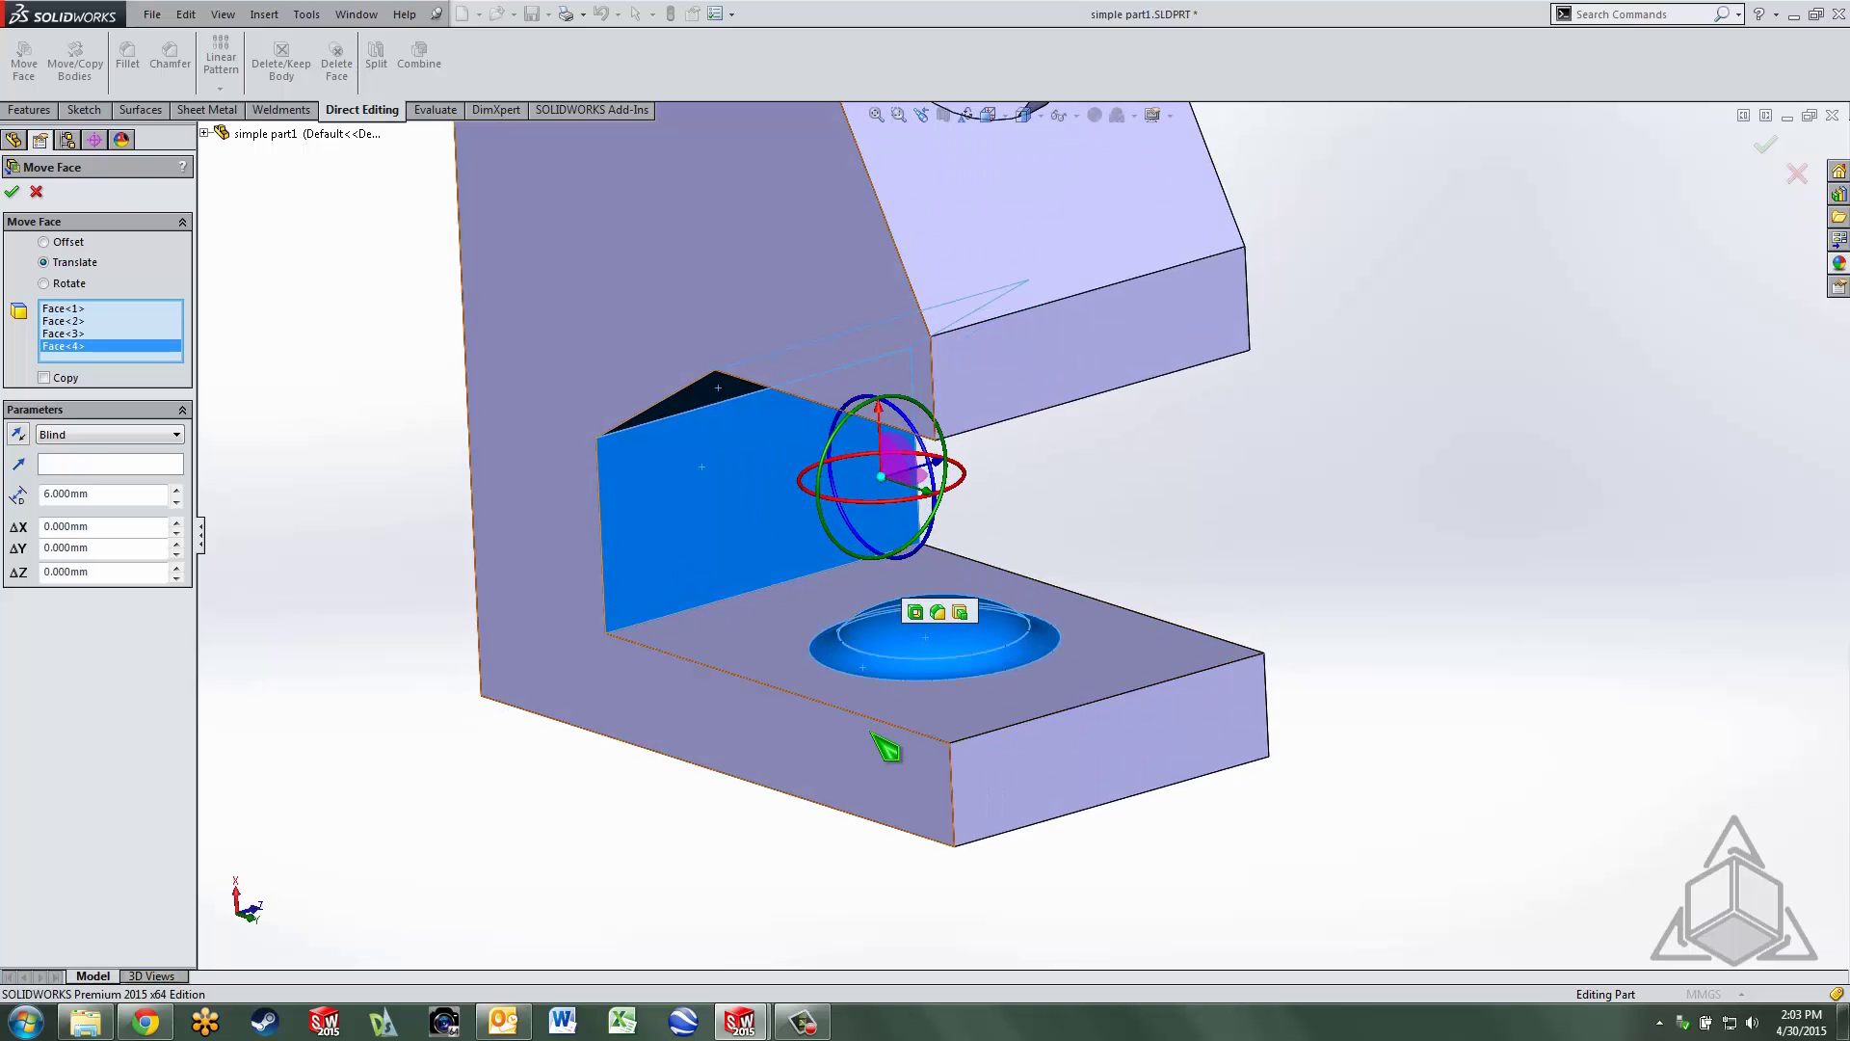
{"action": "middle_click_drag", "start_coordinate": [879, 748], "coordinate": [859, 847]}
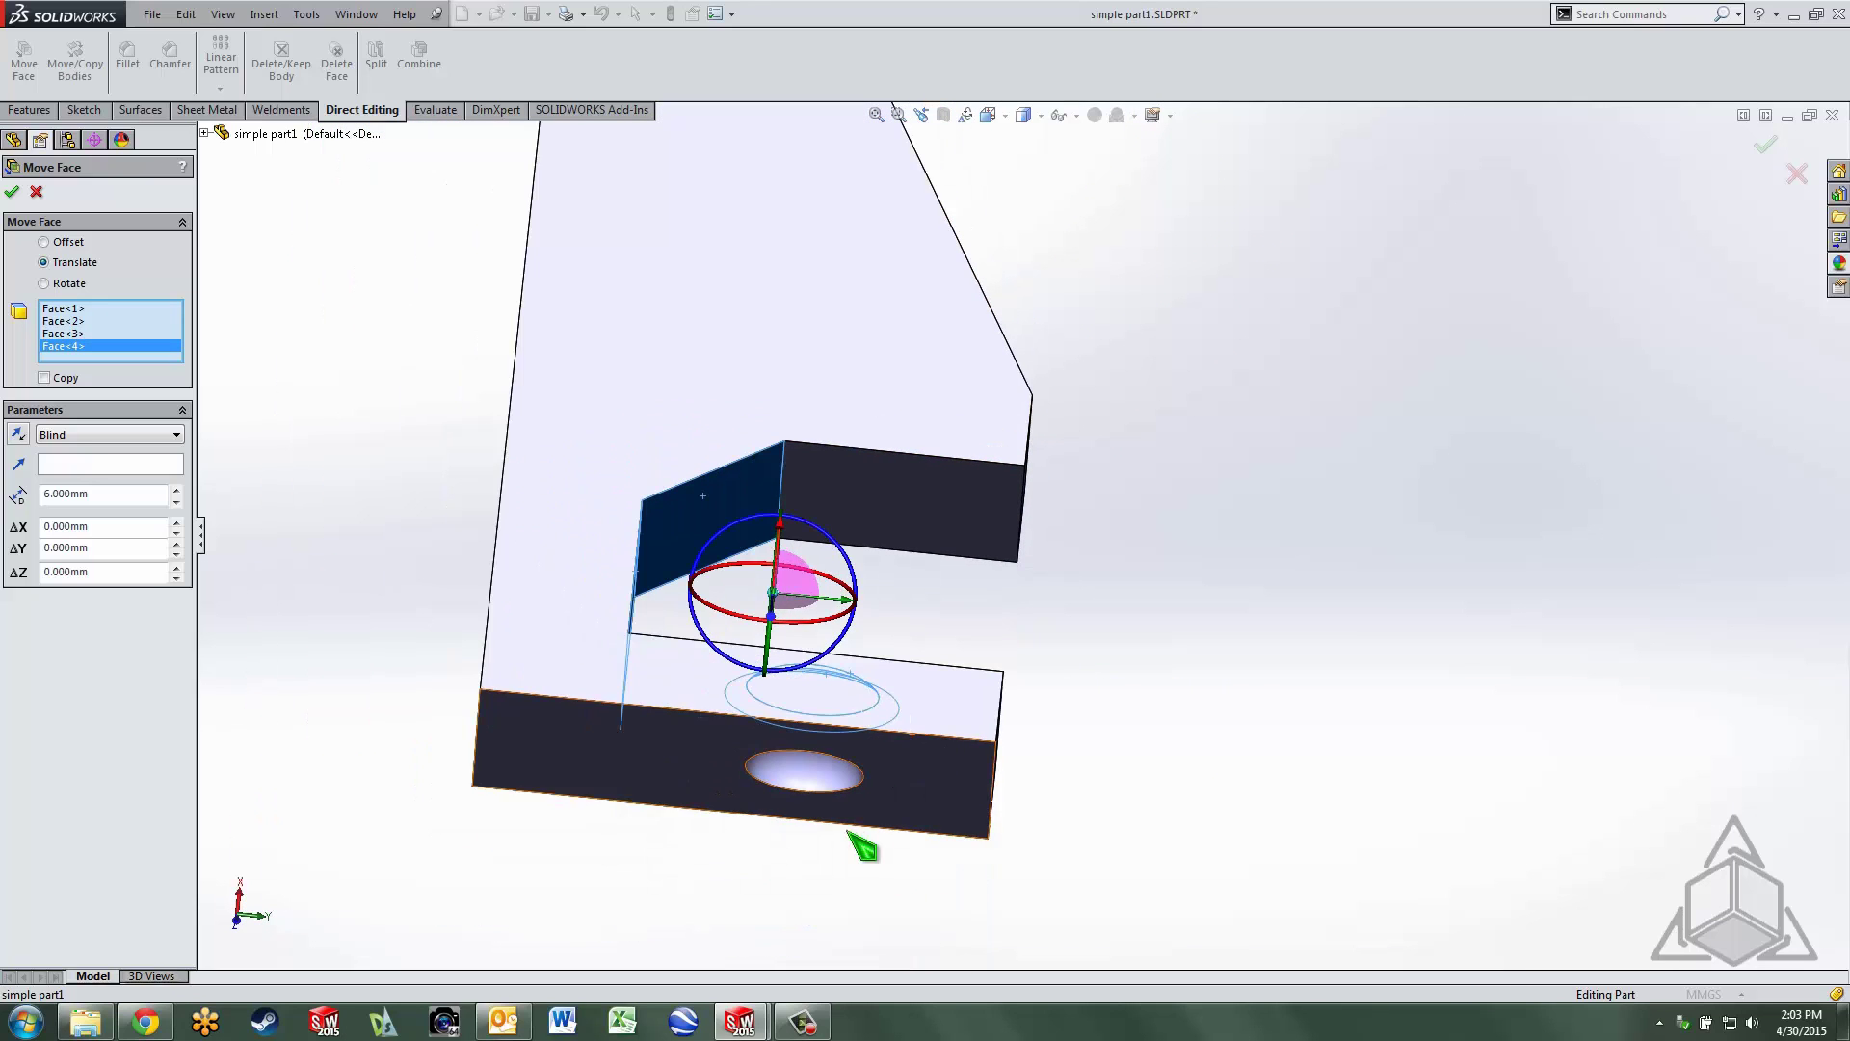
{"action": "left_click", "coordinate": [781, 761]}
{"action": "middle_click_drag", "start_coordinate": [613, 701], "coordinate": [553, 855]}
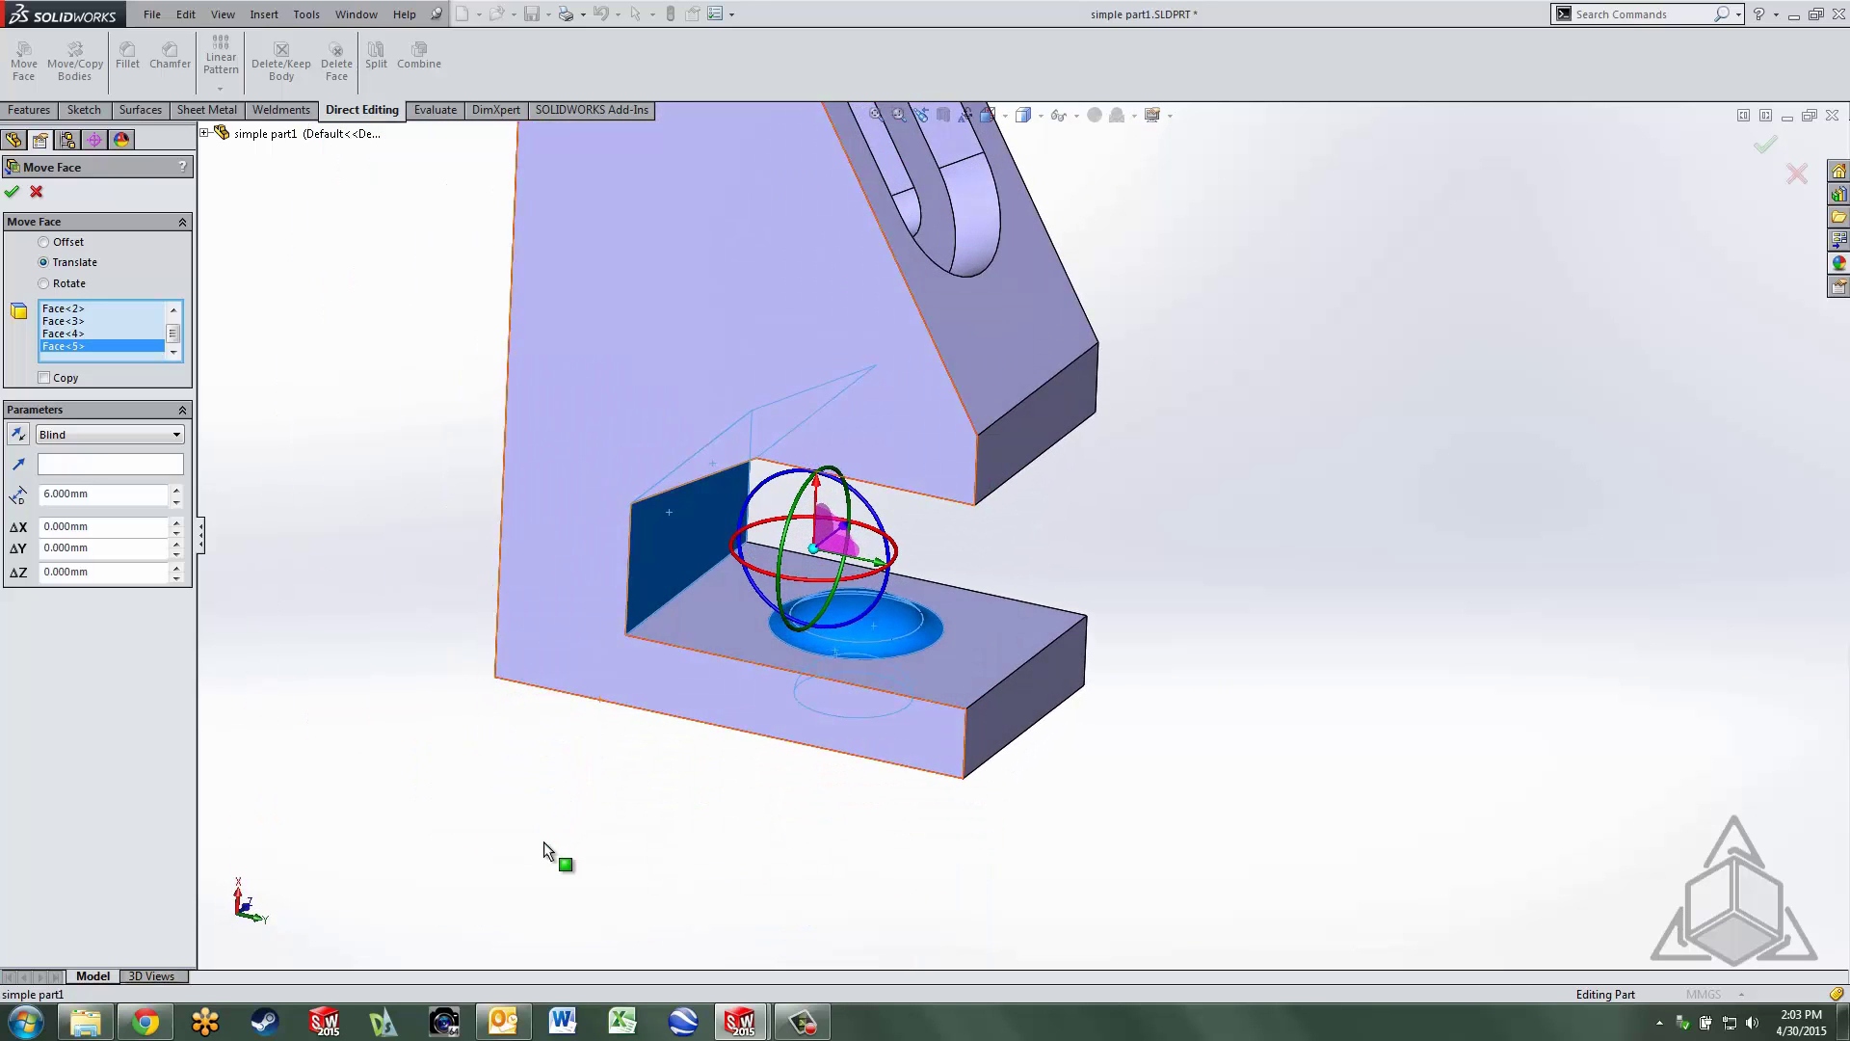
- Set the bracket's bottom edge as move direction with a 5 mm distance
{"action": "left_click", "coordinate": [103, 467]}
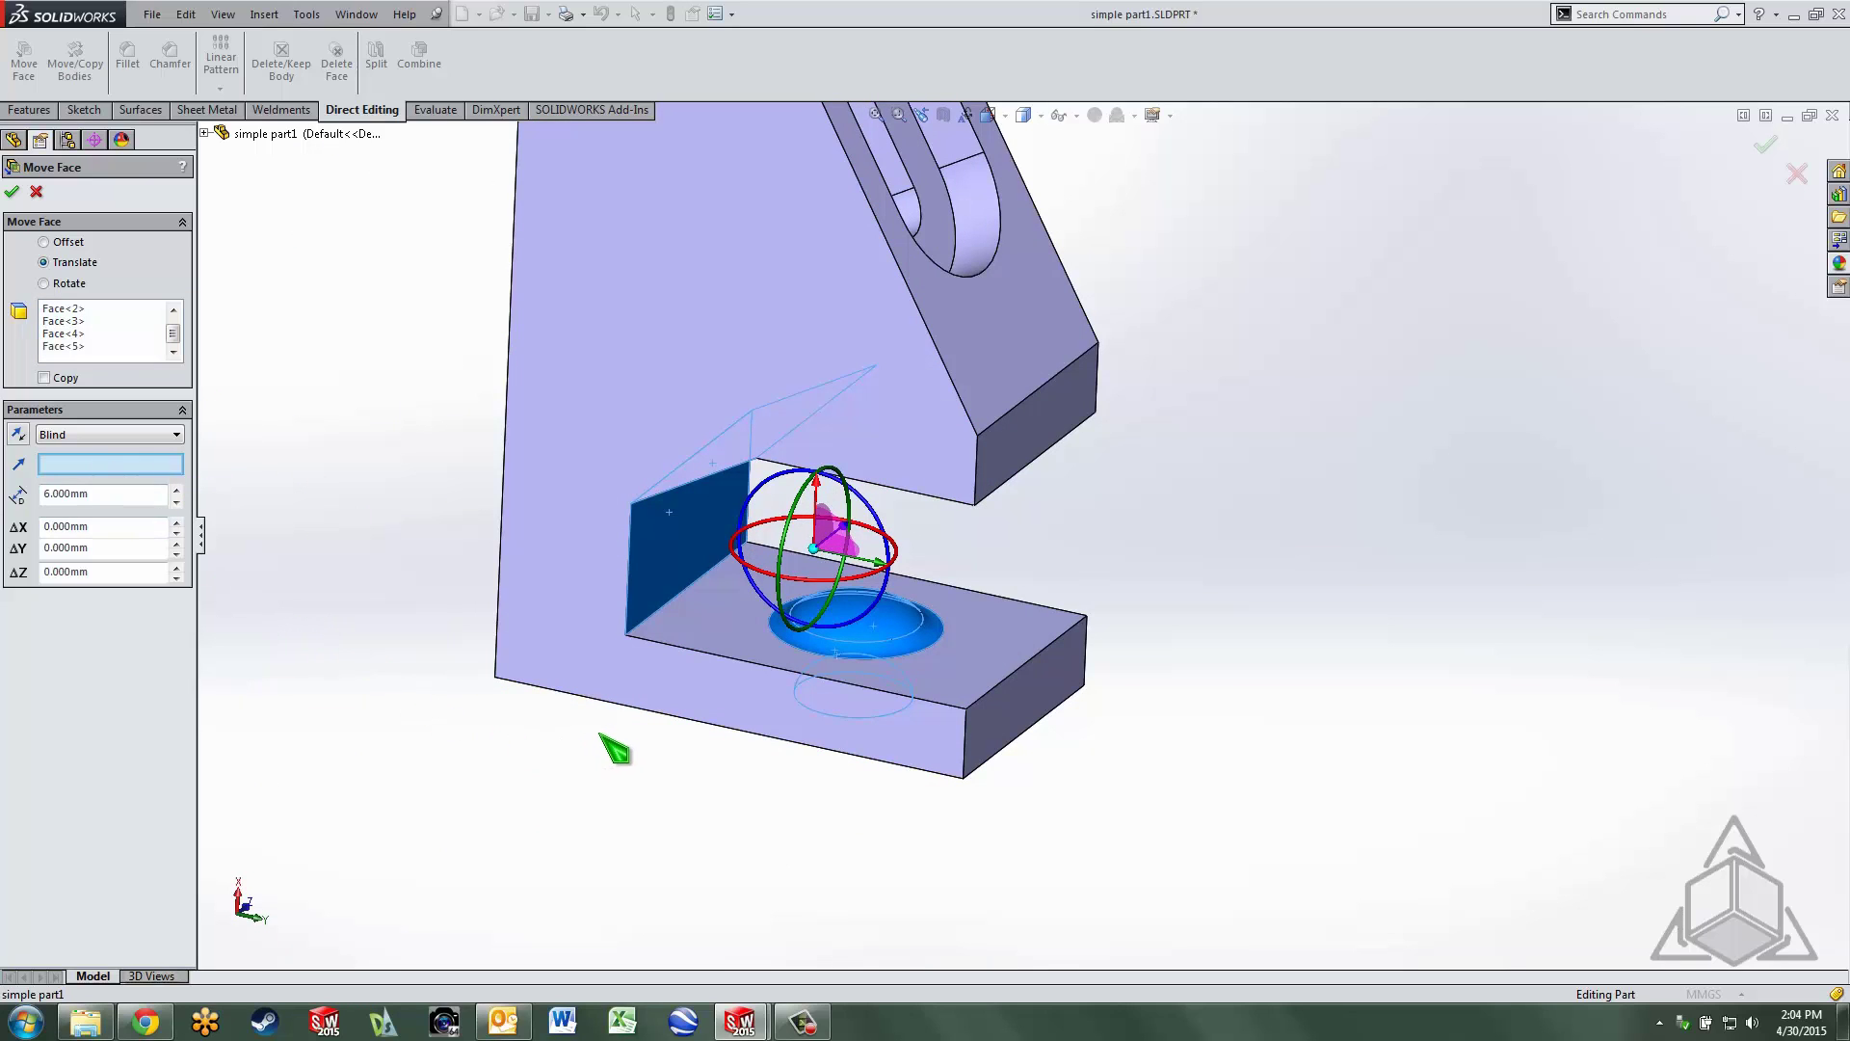
{"action": "left_click", "coordinate": [617, 707]}
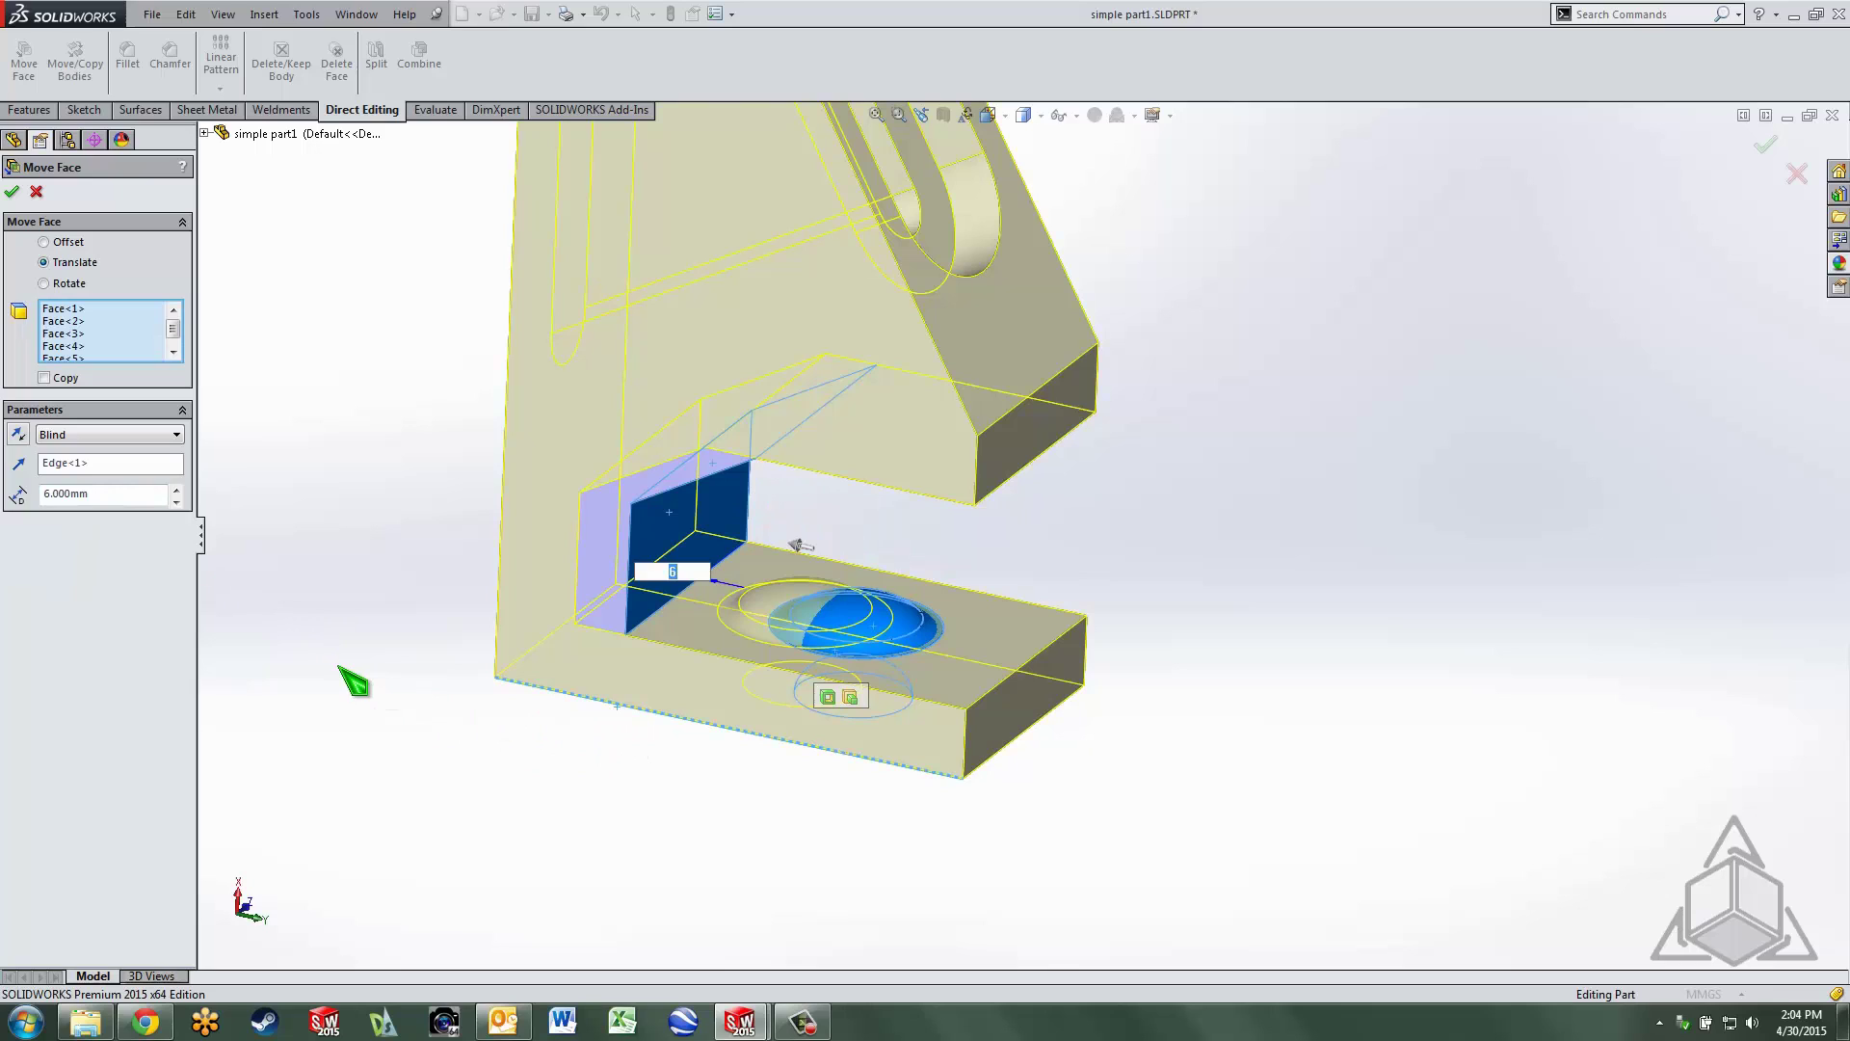
{"action": "left_click", "coordinate": [176, 501]}
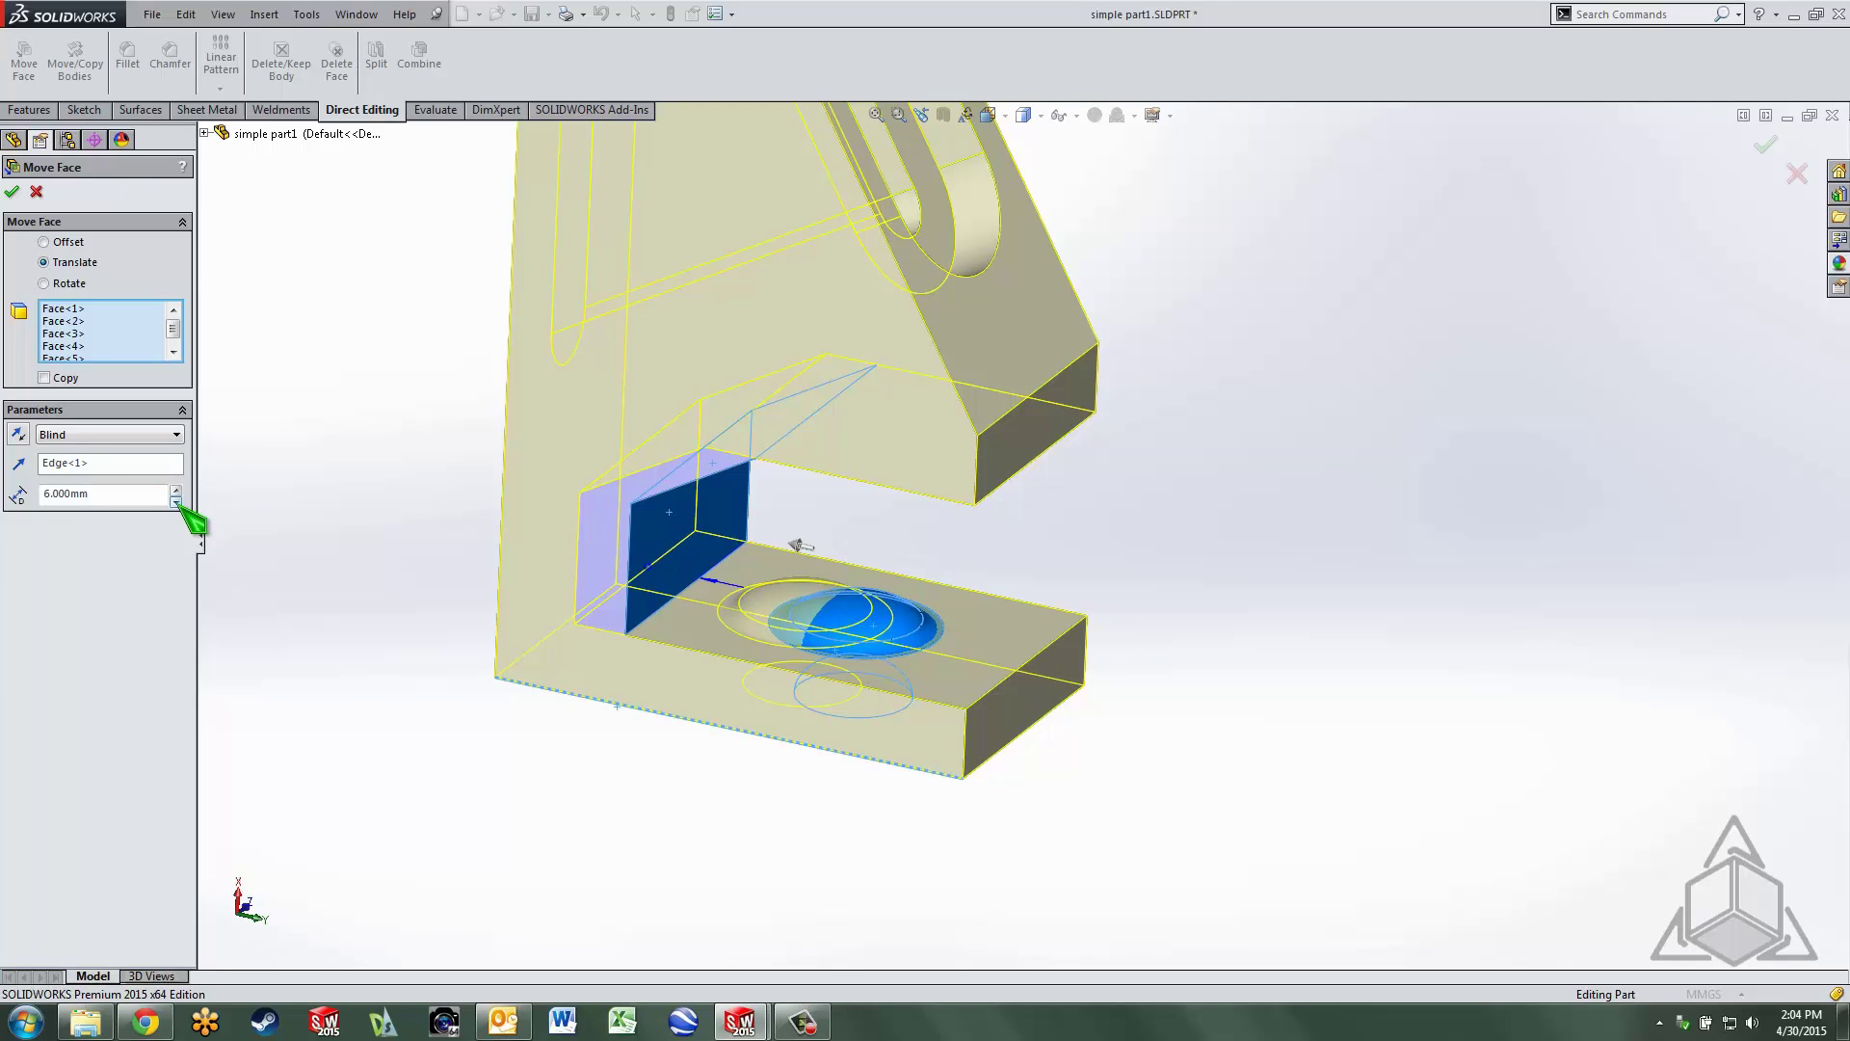
{"action": "left_click", "coordinate": [176, 501]}
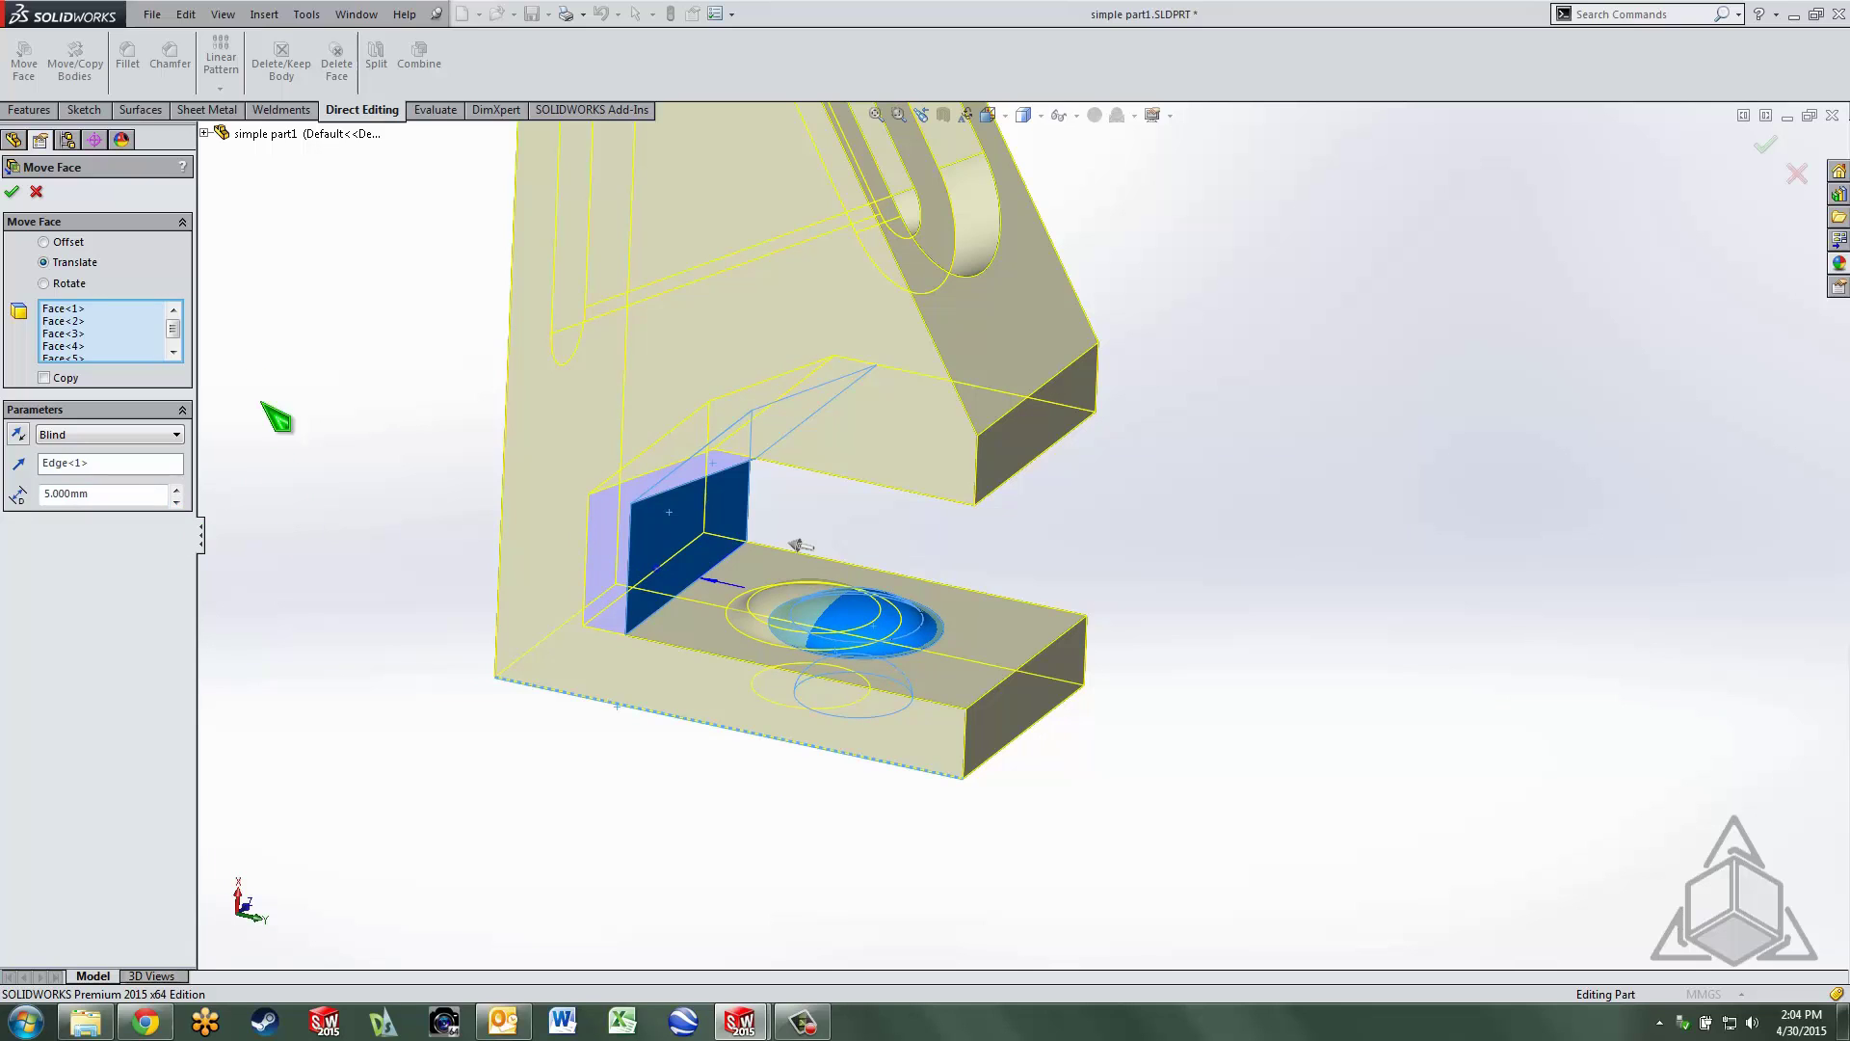
- Apply the 5 mm Move Face3, then drag the rollback bar above Move Face3
{"action": "left_click", "coordinate": [12, 192]}
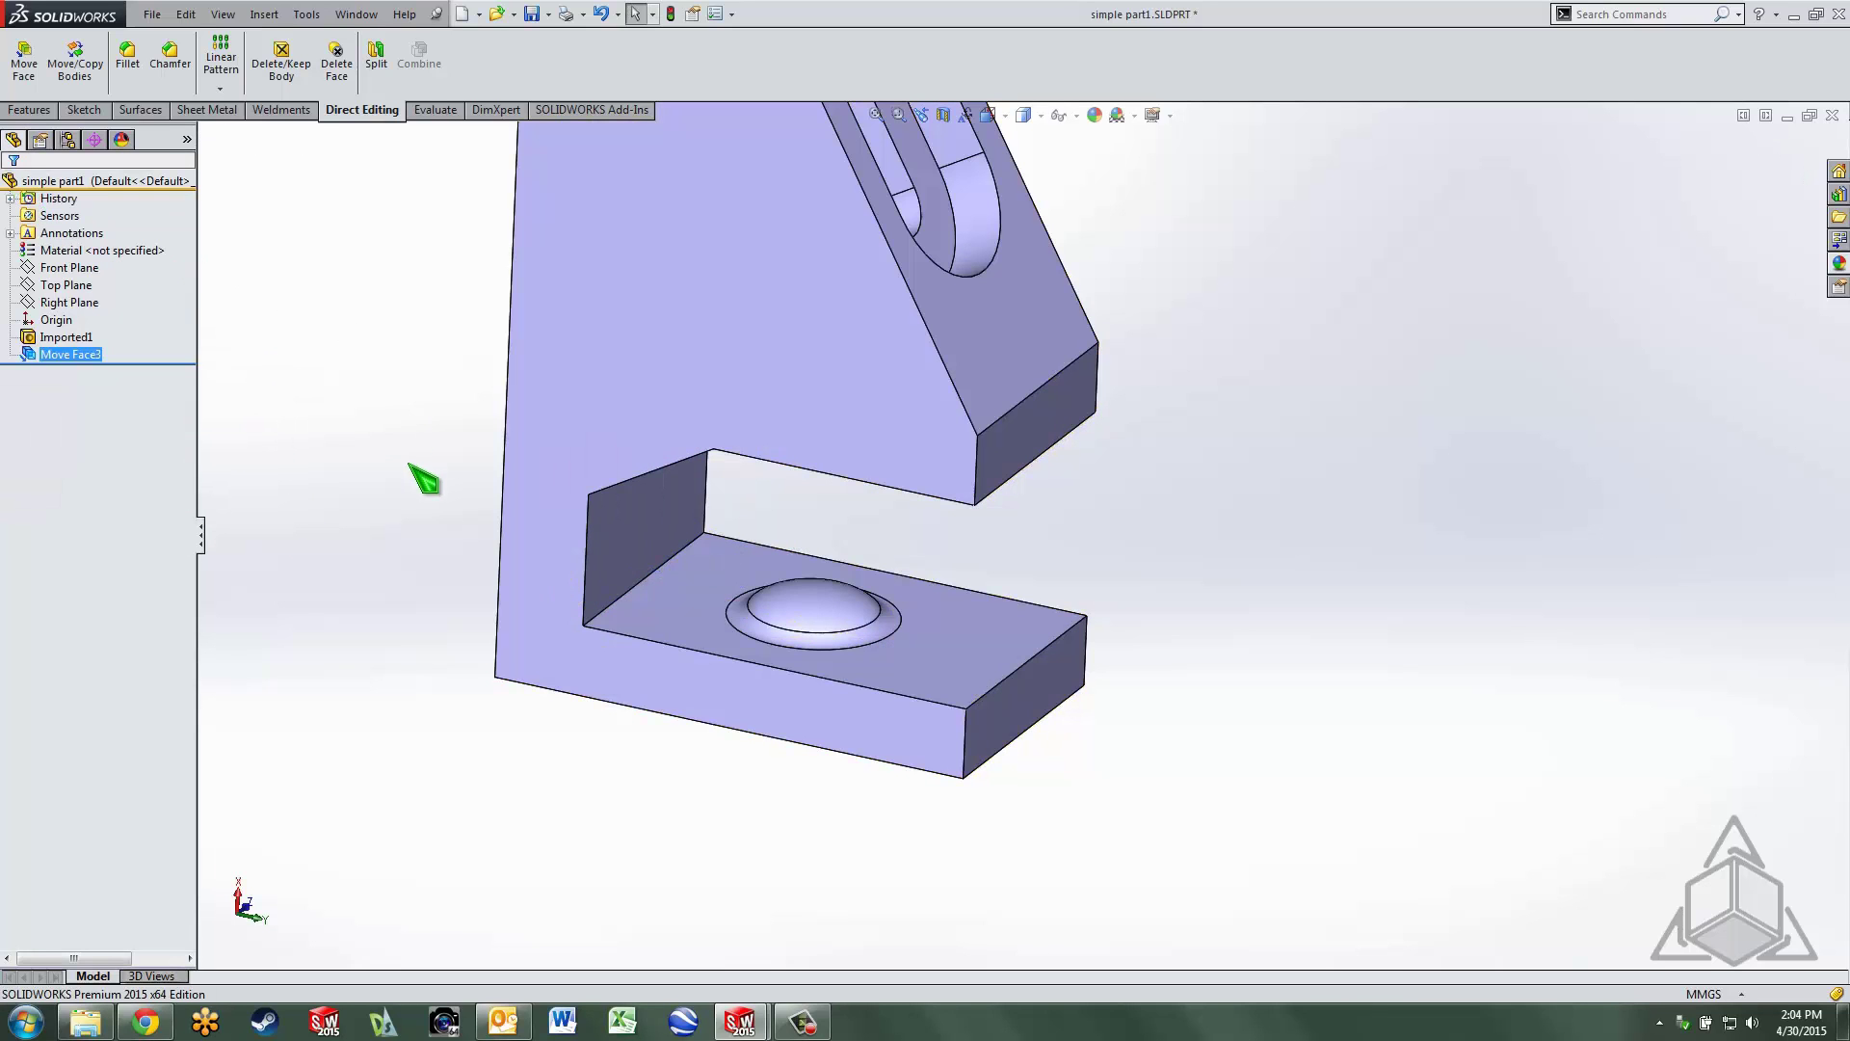
{"action": "mouse_move", "coordinate": [401, 512]}
{"action": "middle_mouse_down"}
{"action": "mouse_move", "coordinate": [376, 499]}
{"action": "mouse_move", "coordinate": [404, 165]}
{"action": "mouse_move", "coordinate": [413, 327]}
{"action": "mouse_move", "coordinate": [385, 525]}
{"action": "mouse_move", "coordinate": [399, 537]}
{"action": "middle_mouse_up"}
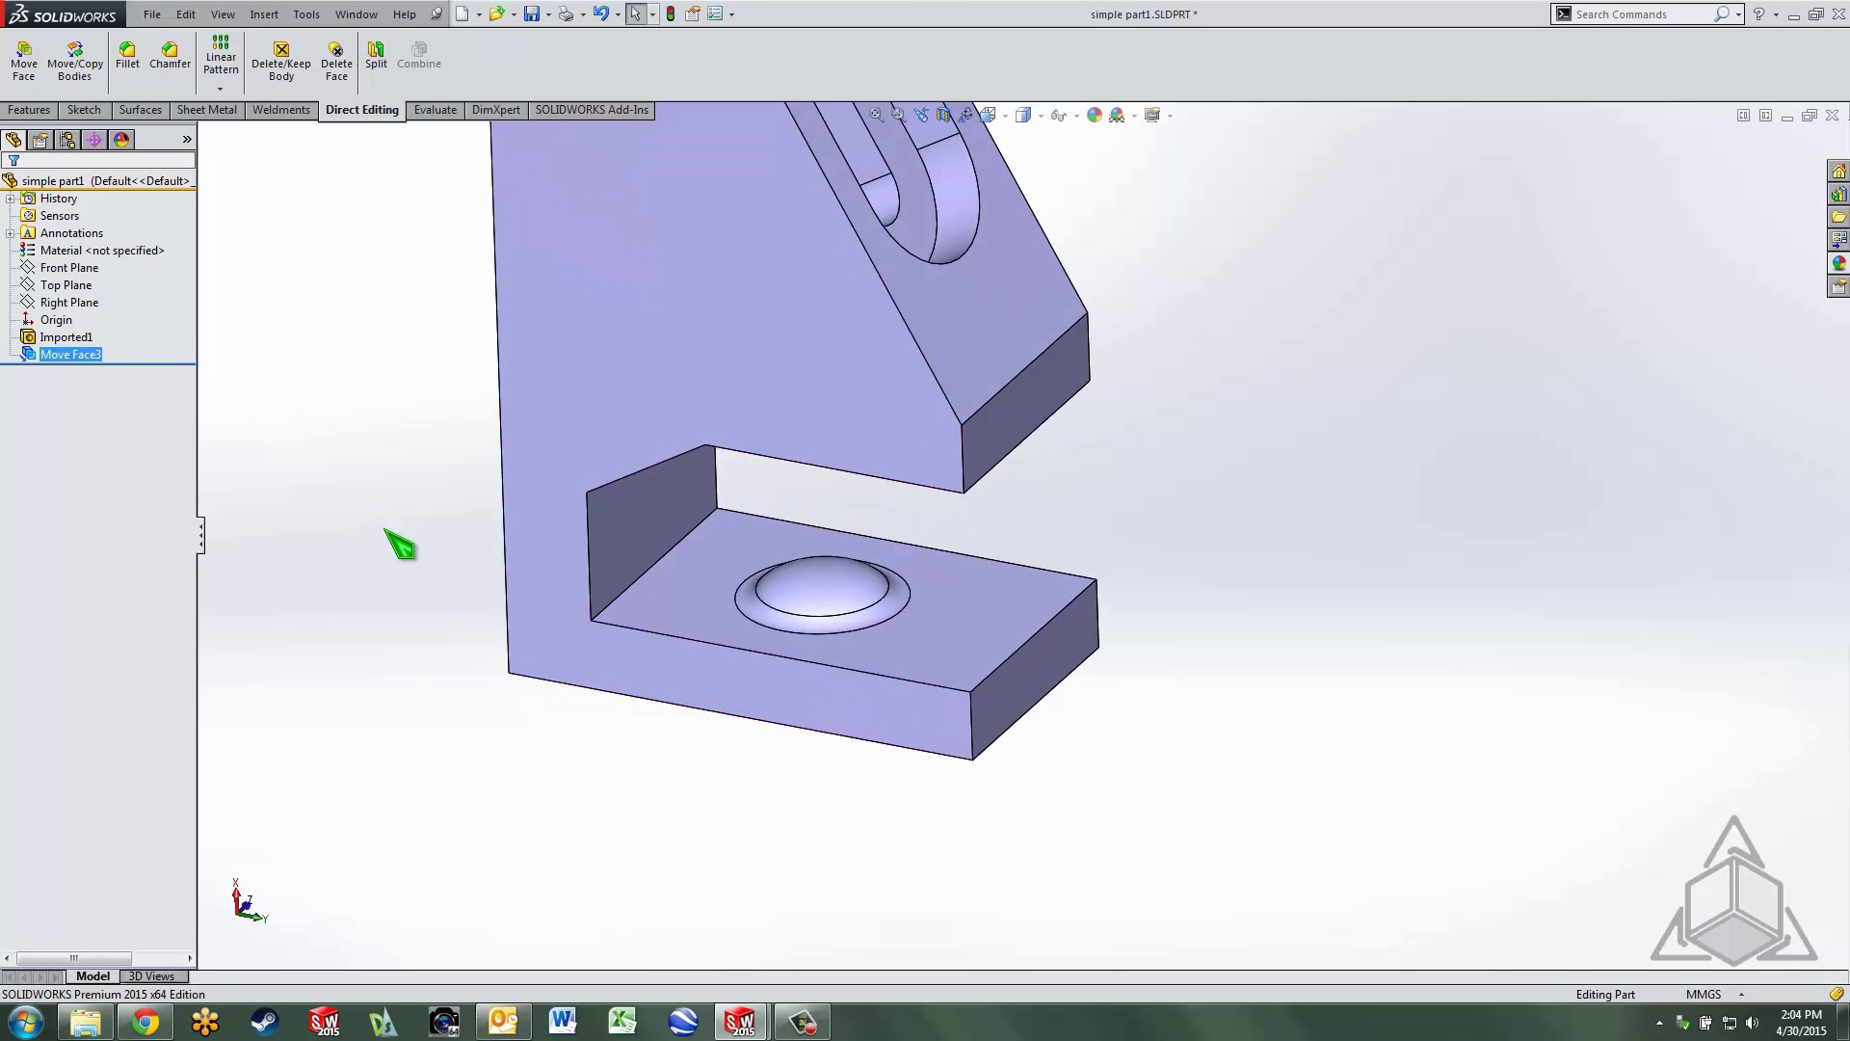
{"action": "left_click", "coordinate": [323, 372]}
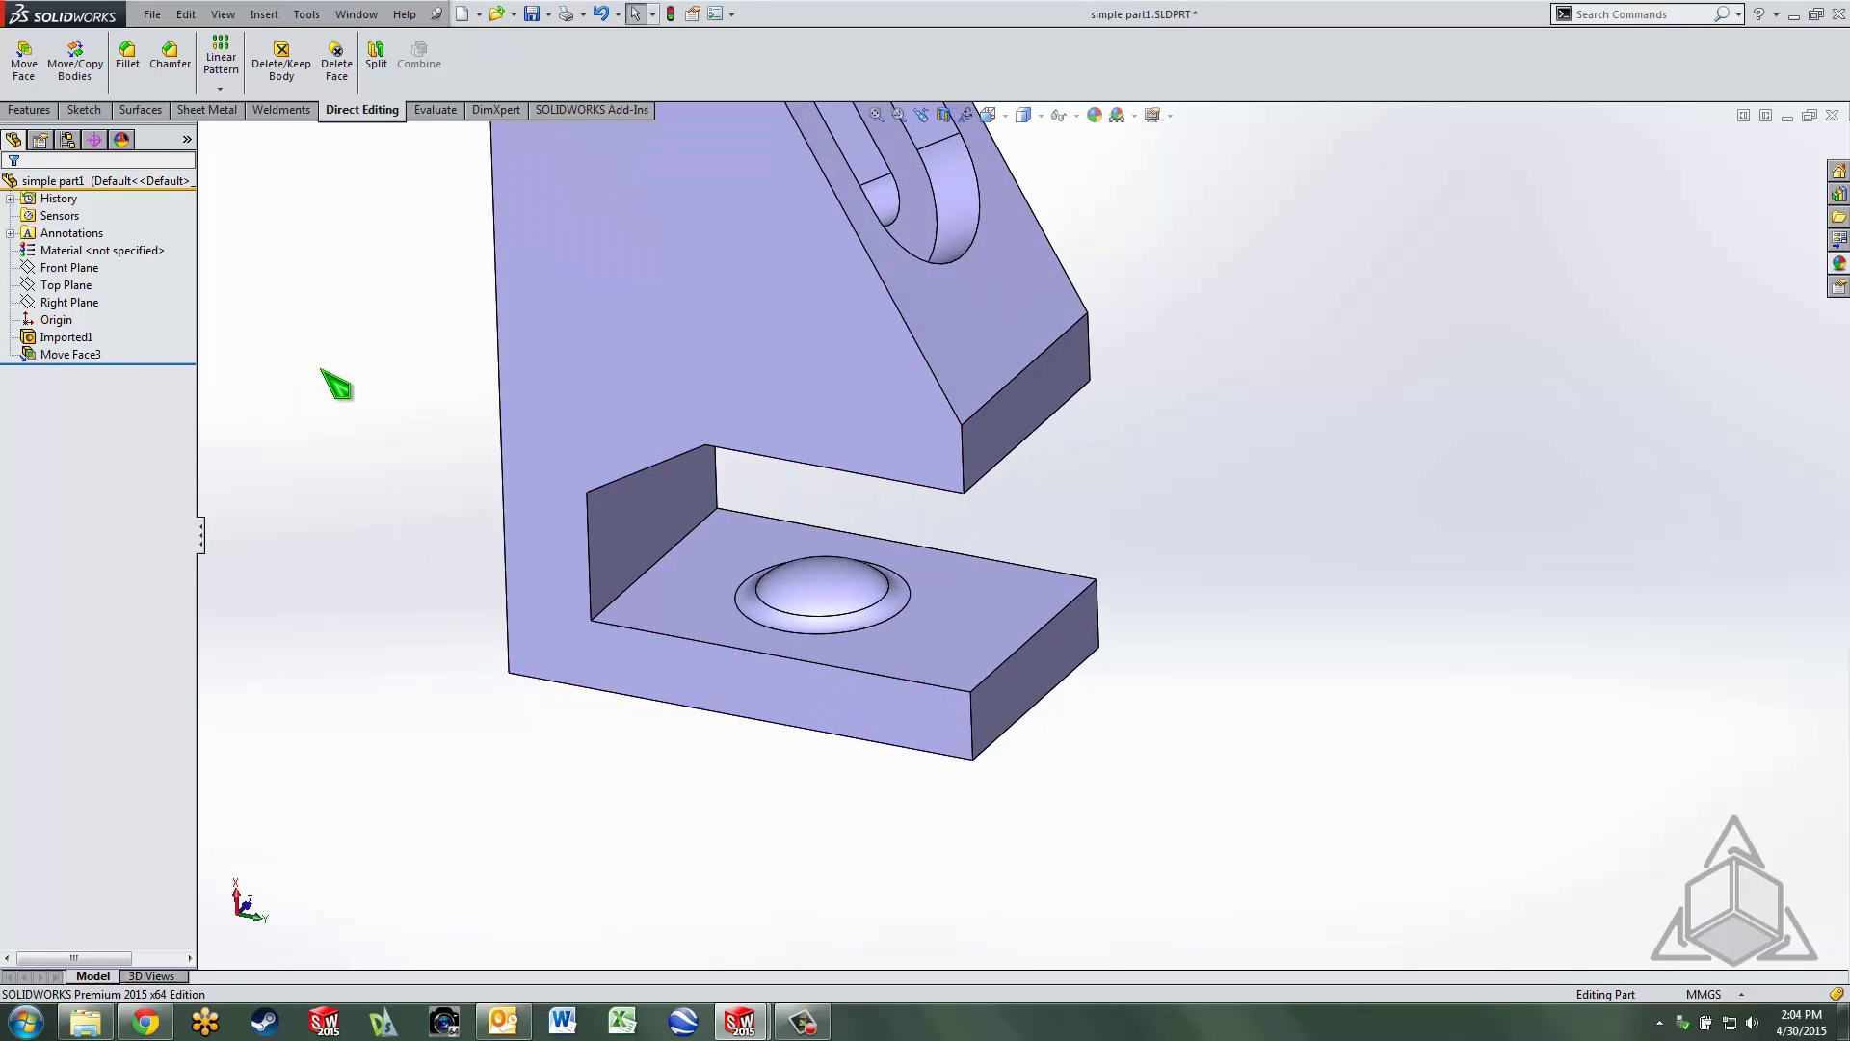
{"action": "left_click", "coordinate": [159, 363]}
{"action": "mouse_move", "coordinate": [159, 364]}
{"action": "left_mouse_down"}
{"action": "mouse_move", "coordinate": [155, 346]}
{"action": "mouse_move", "coordinate": [142, 365]}
{"action": "left_mouse_up"}
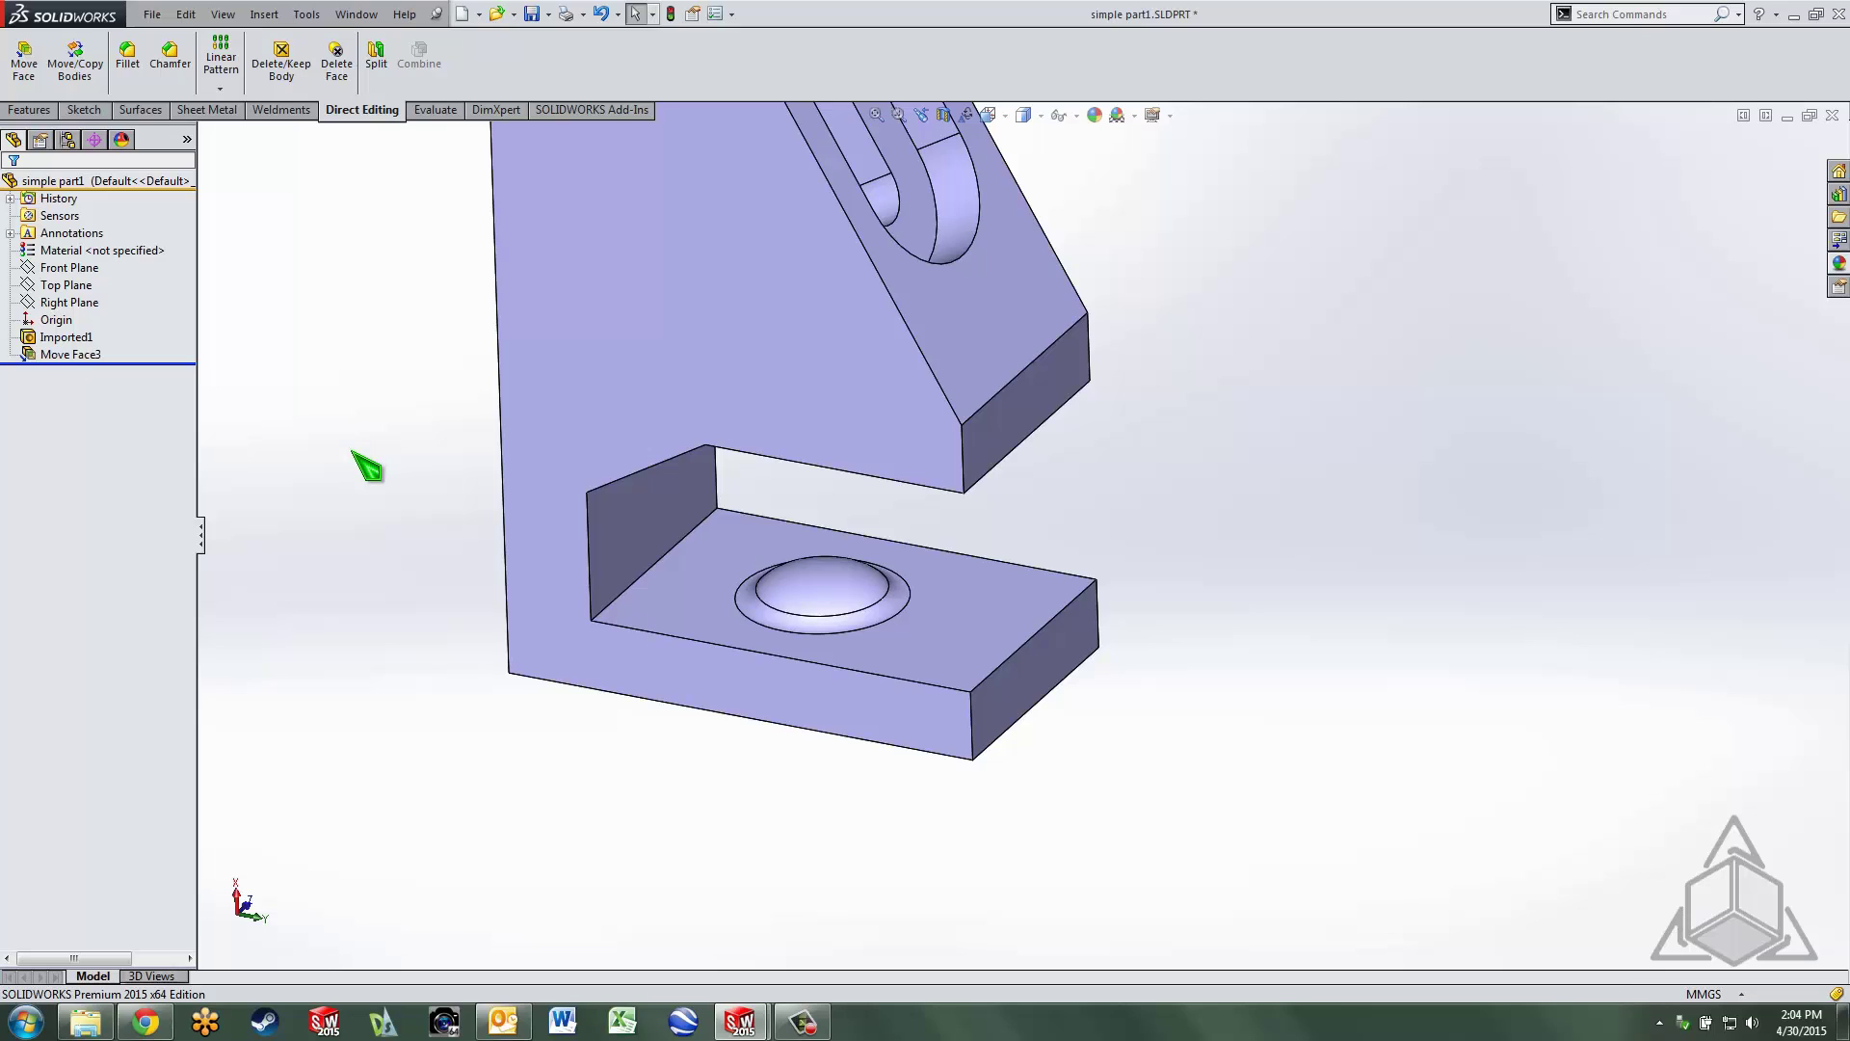